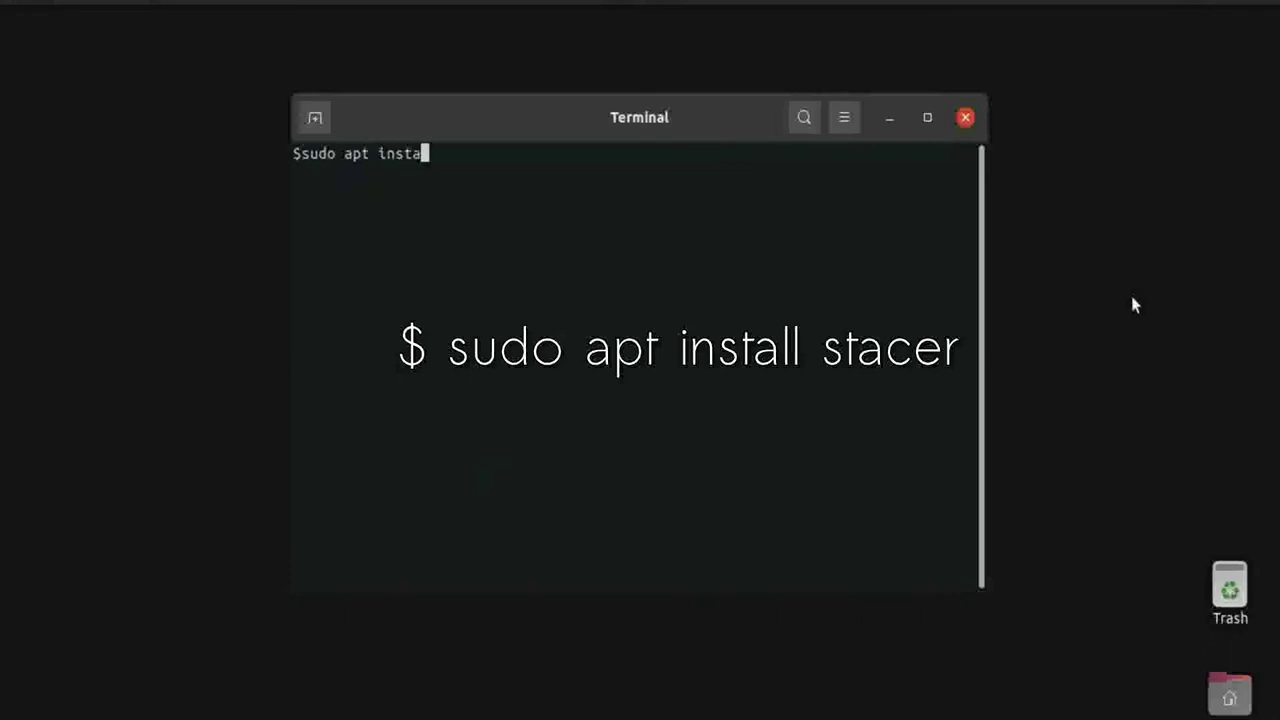
Install the stacer package with sudo apt install stacer, entering the sudo password and answering y to continue.
type("stacer")
key("Return")
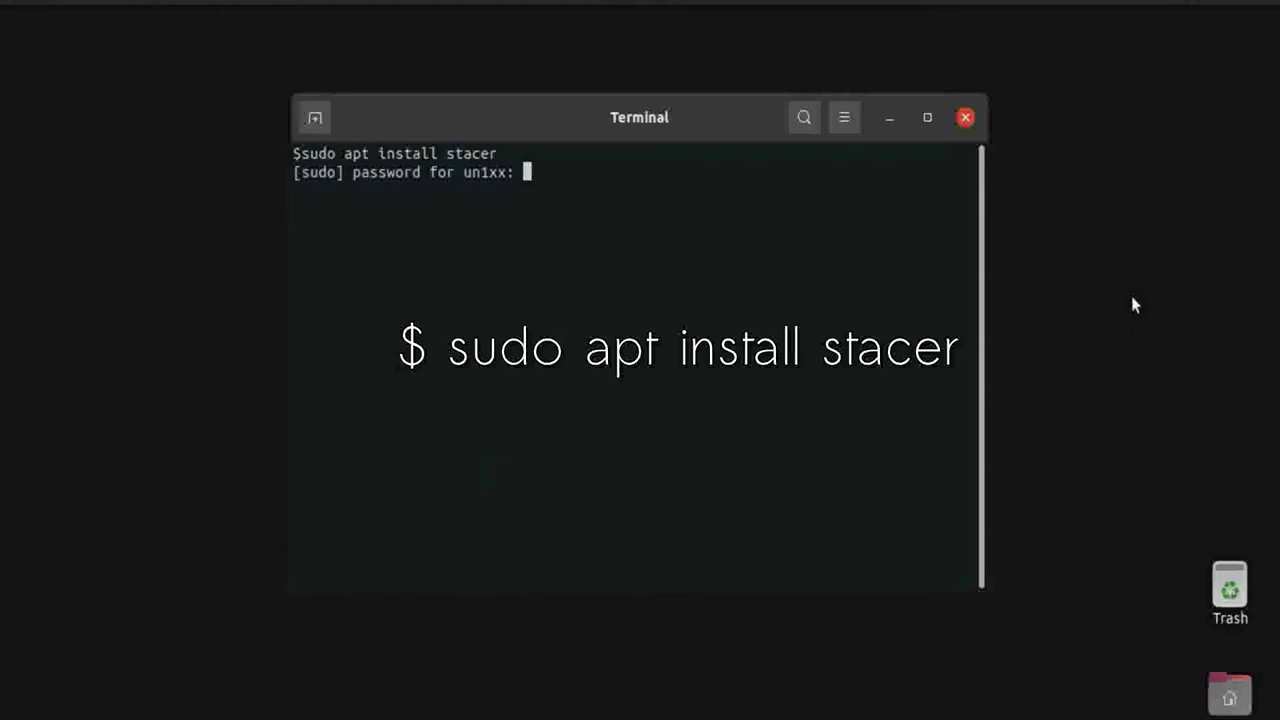
key("Return")
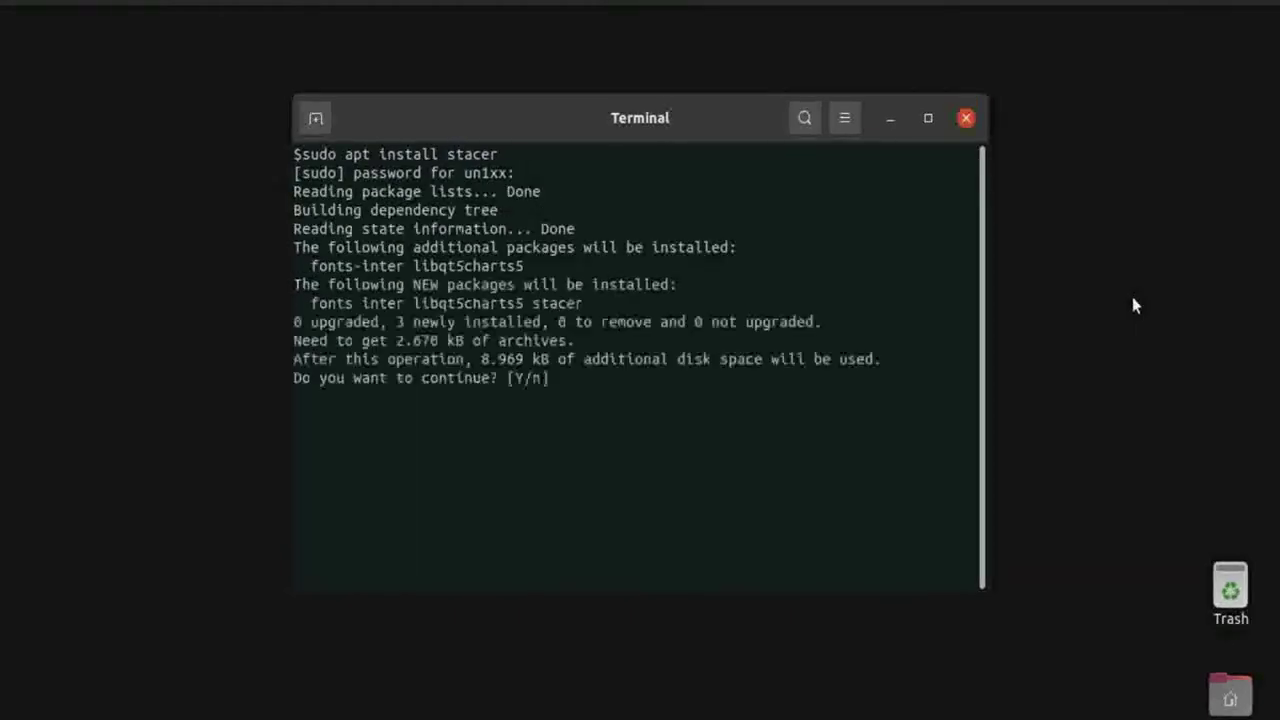
type("y")
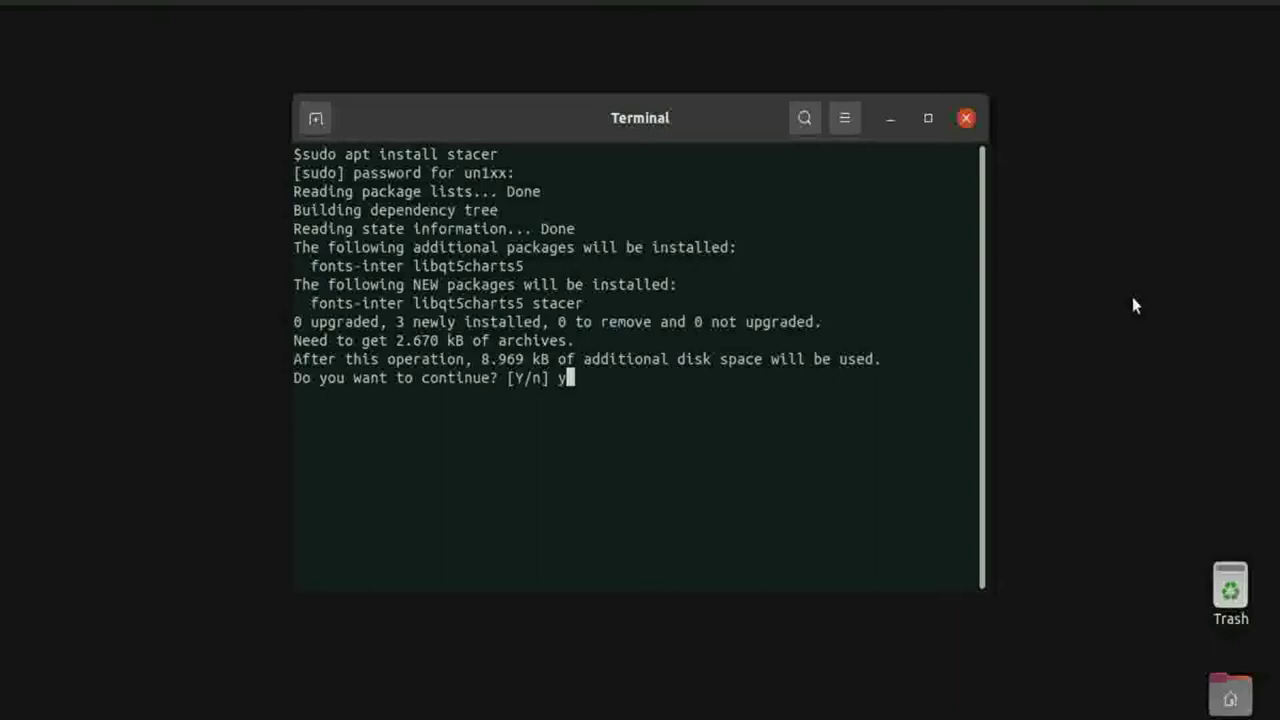
key("Return")
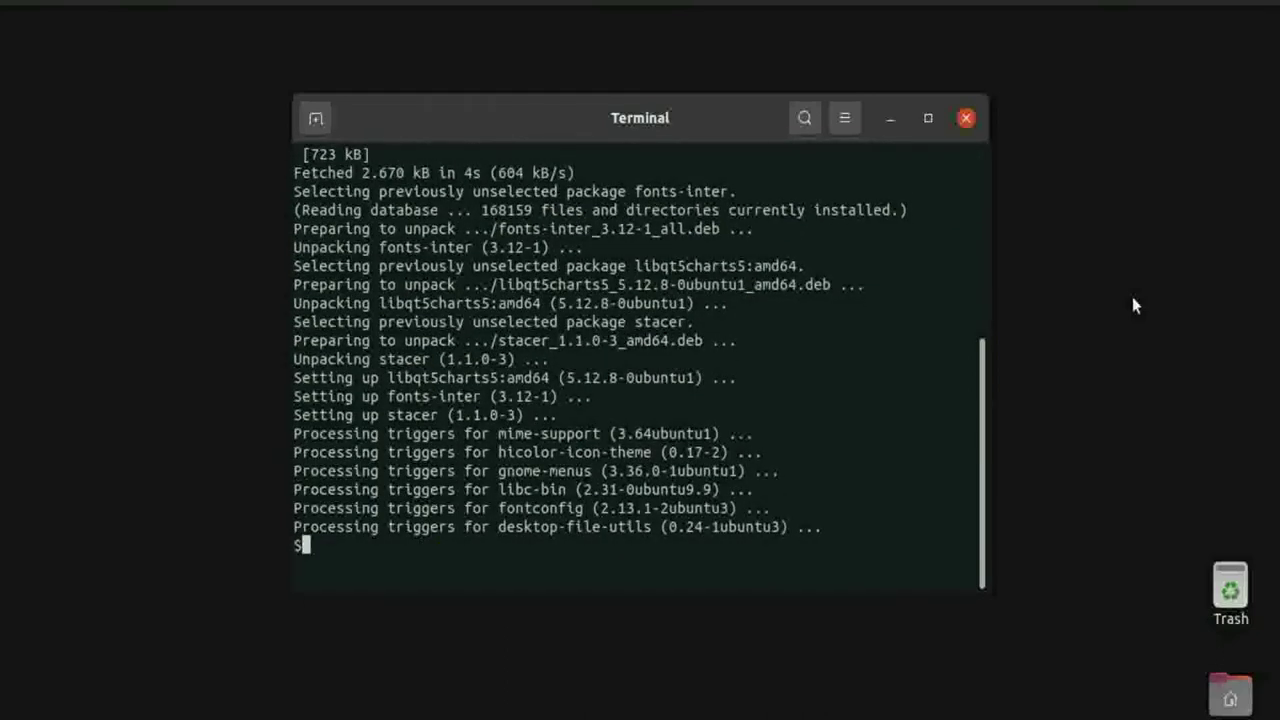
Clear the terminal and launch Stacer with the stacer command.
type("clear")
key("Return")
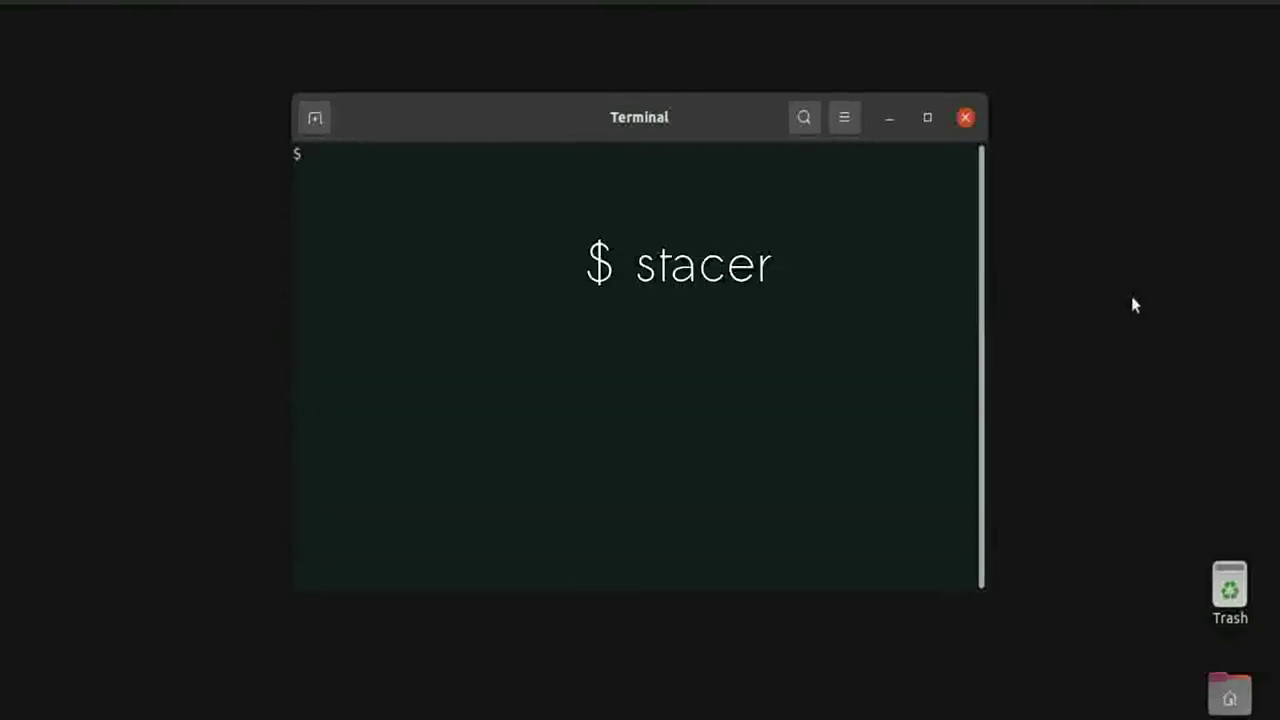
type("stace")
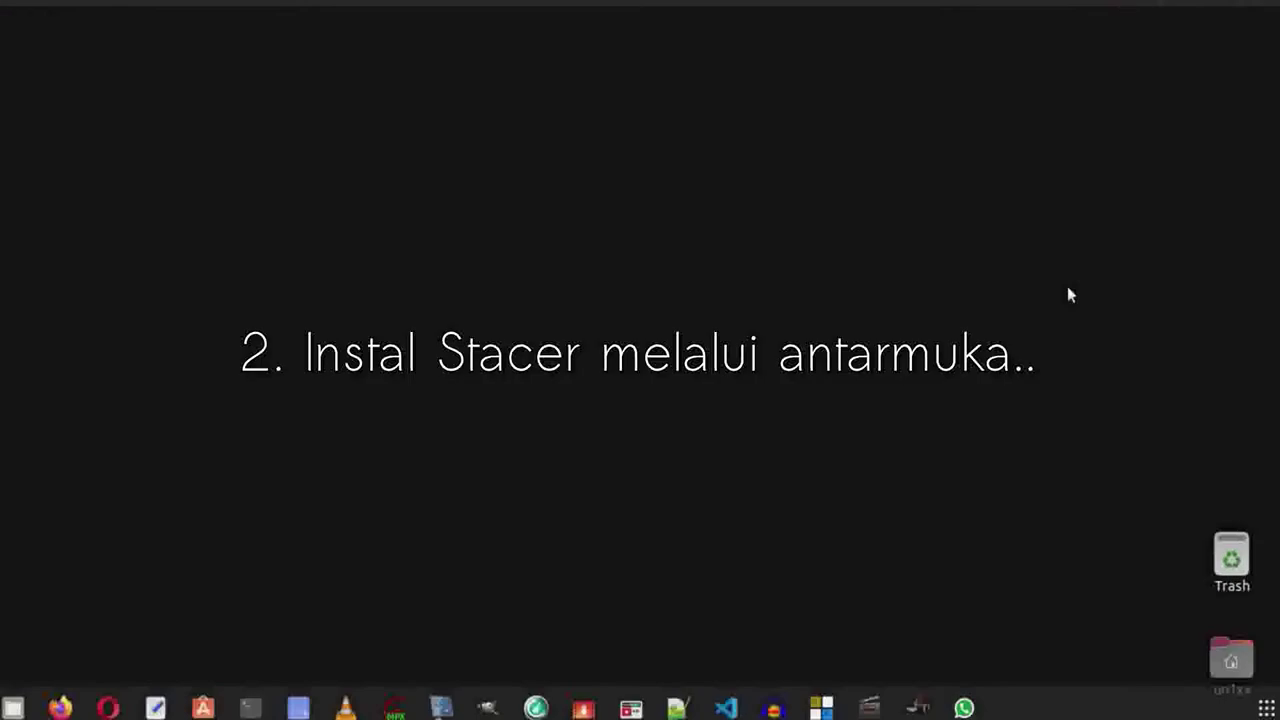
Switch to Ubuntu Software, search for "stacer" and open the Stacer details page.
left_click(203, 708)
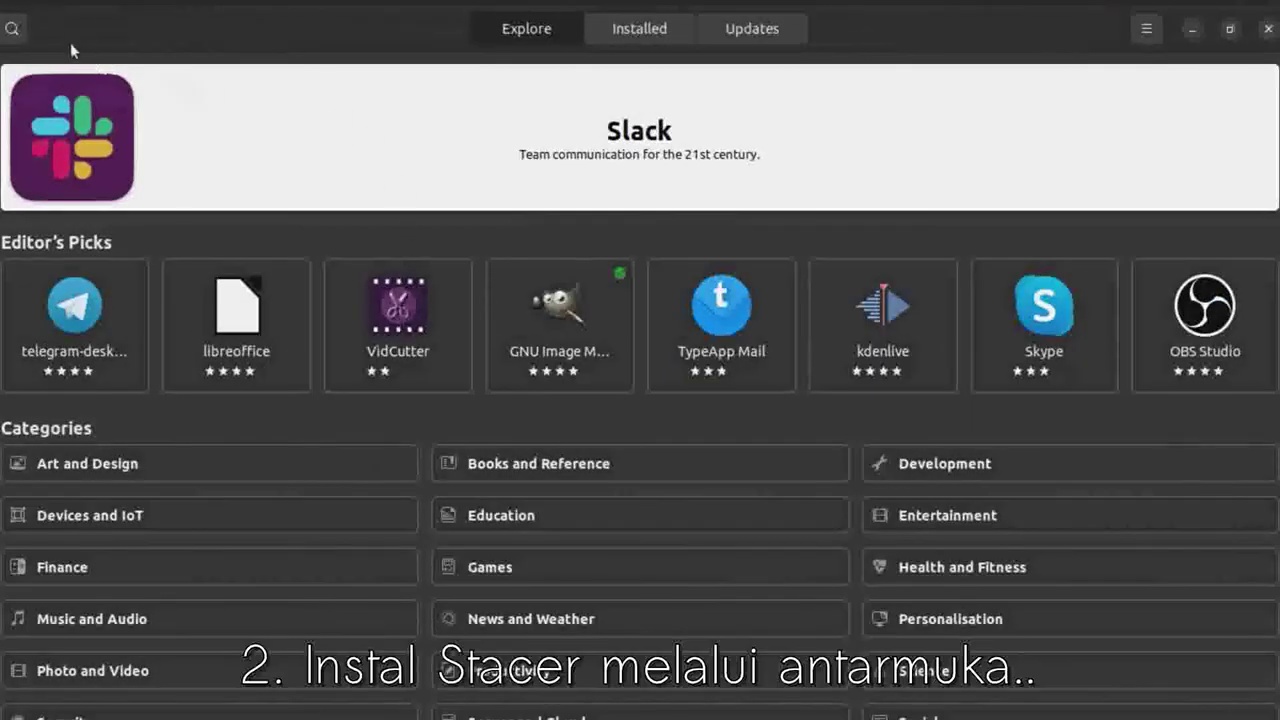
left_click(12, 29)
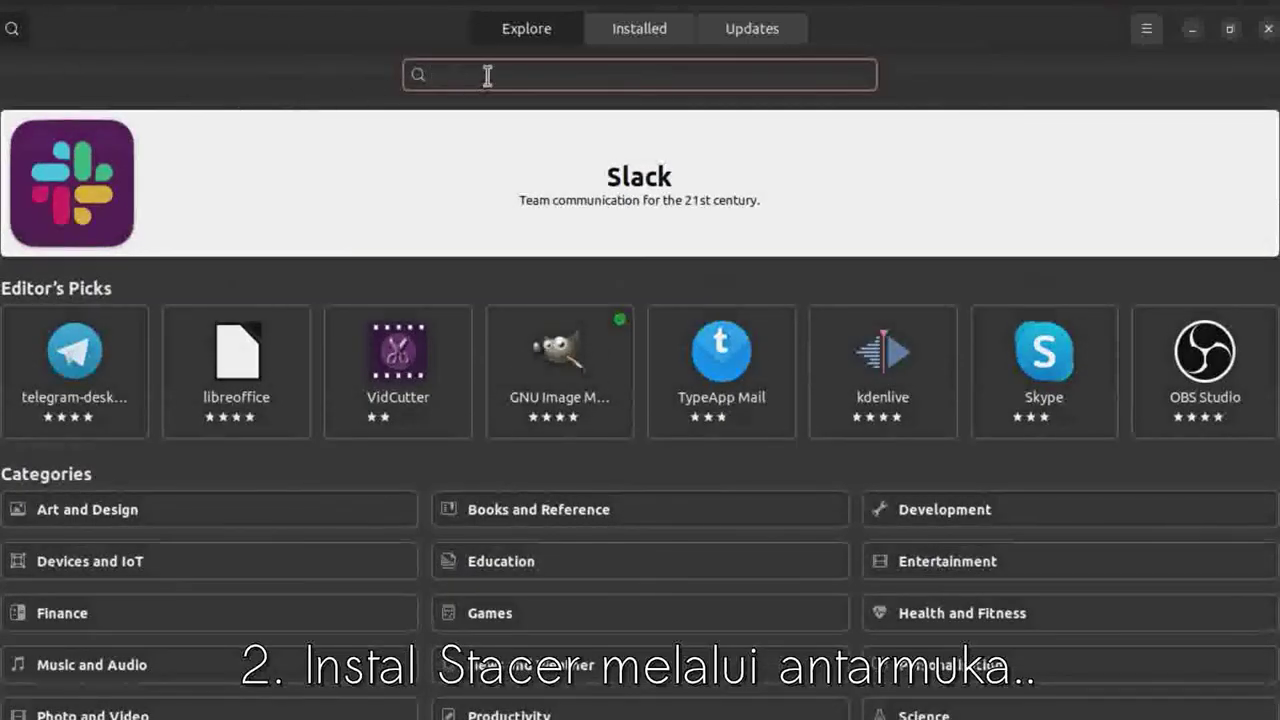
type("stacer")
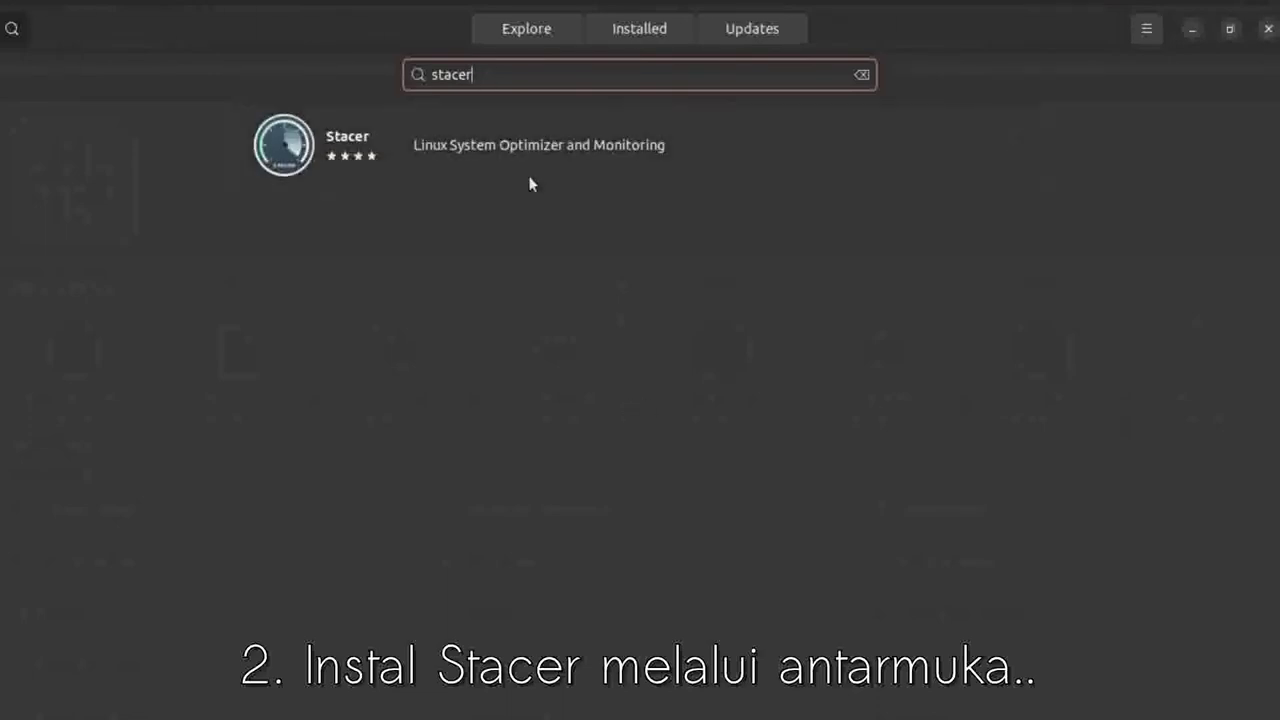
left_click(426, 157)
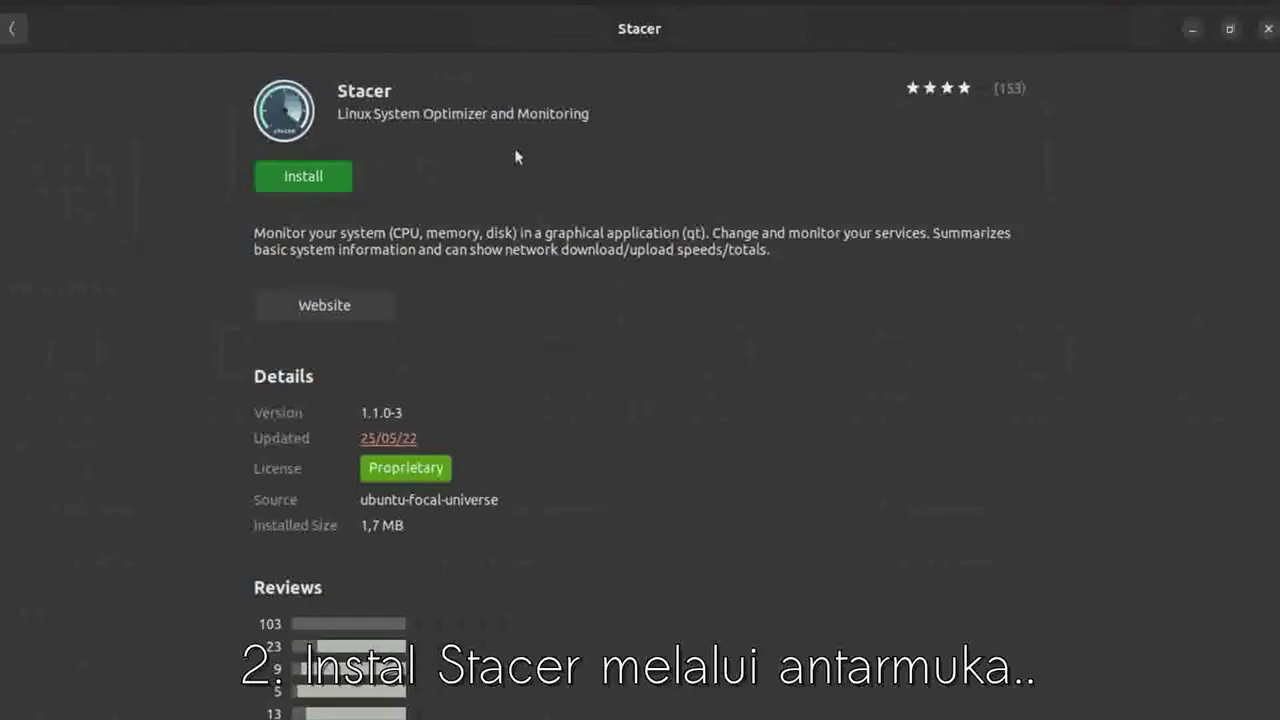
Install Stacer from its details page, authenticate with the account password, and close the software store once installation is done.
left_click(330, 182)
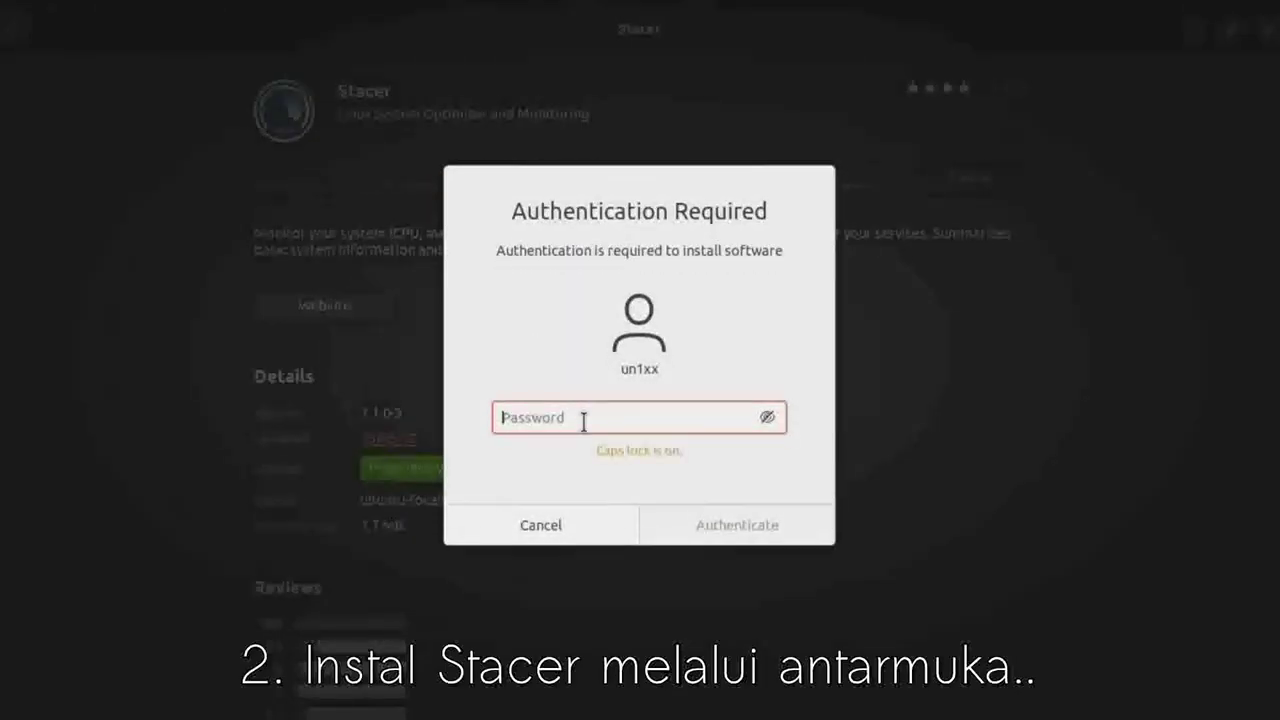
type("**********")
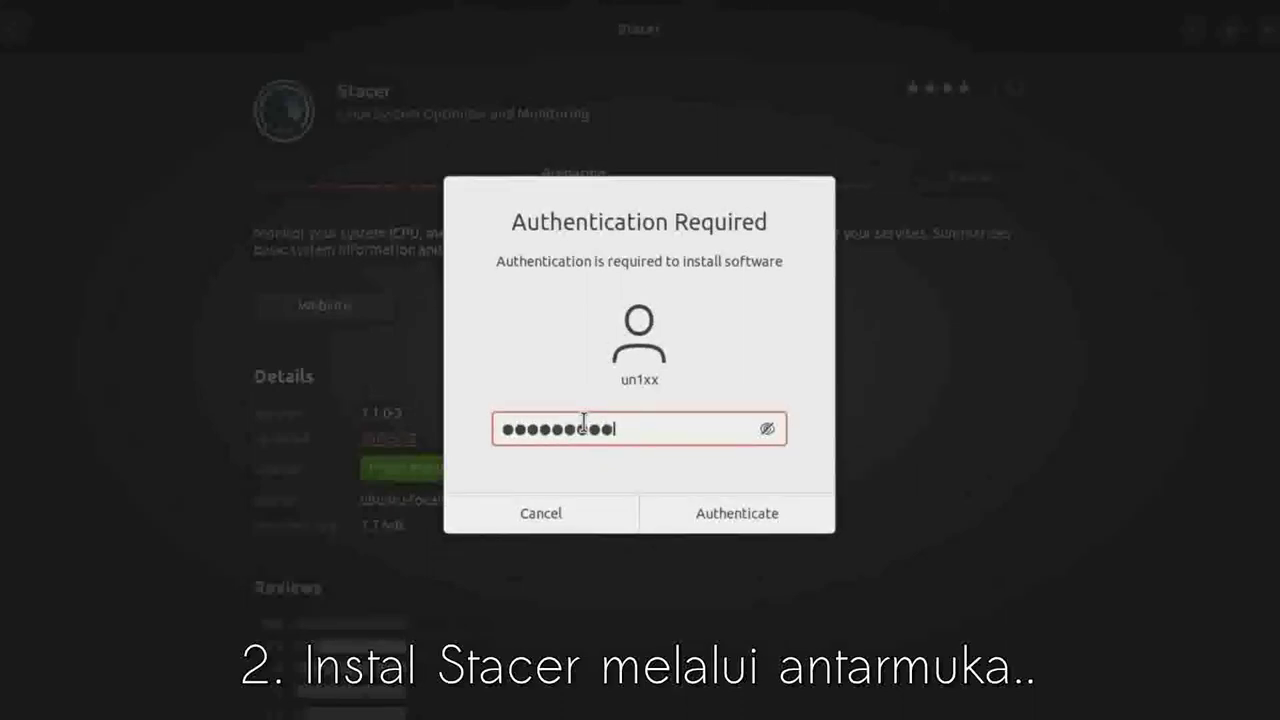
key("Return")
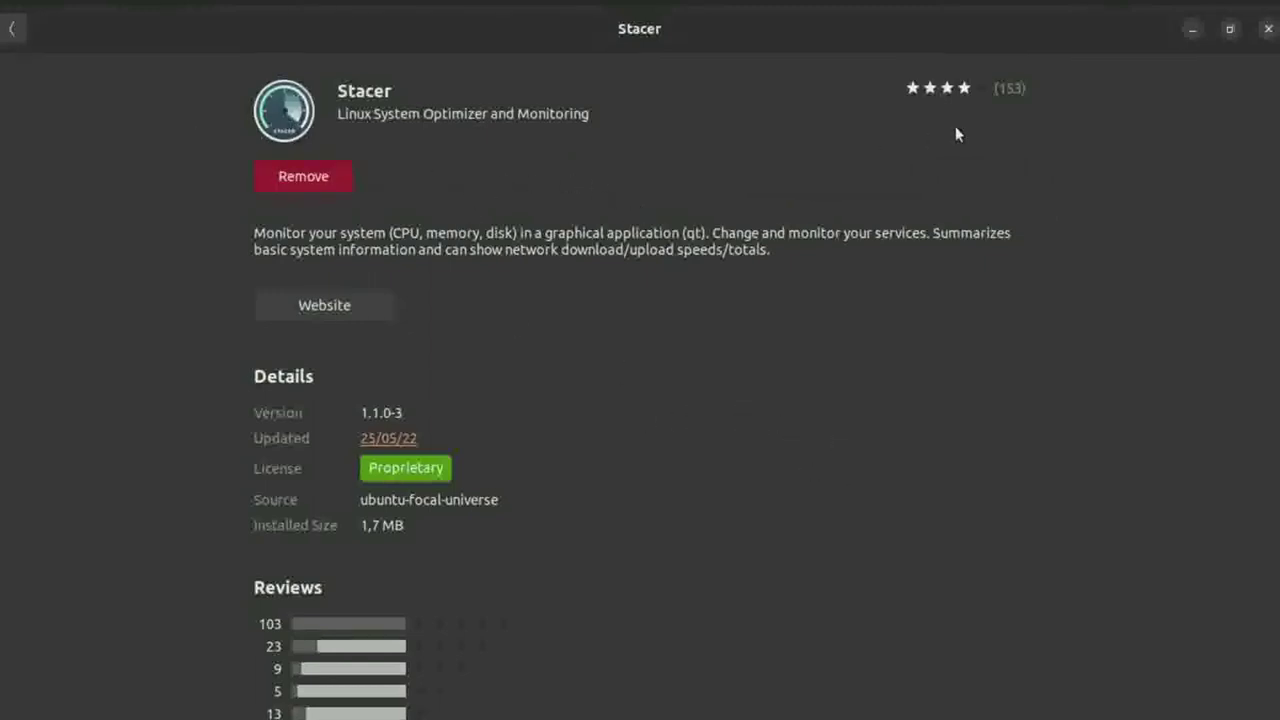
left_click(1266, 30)
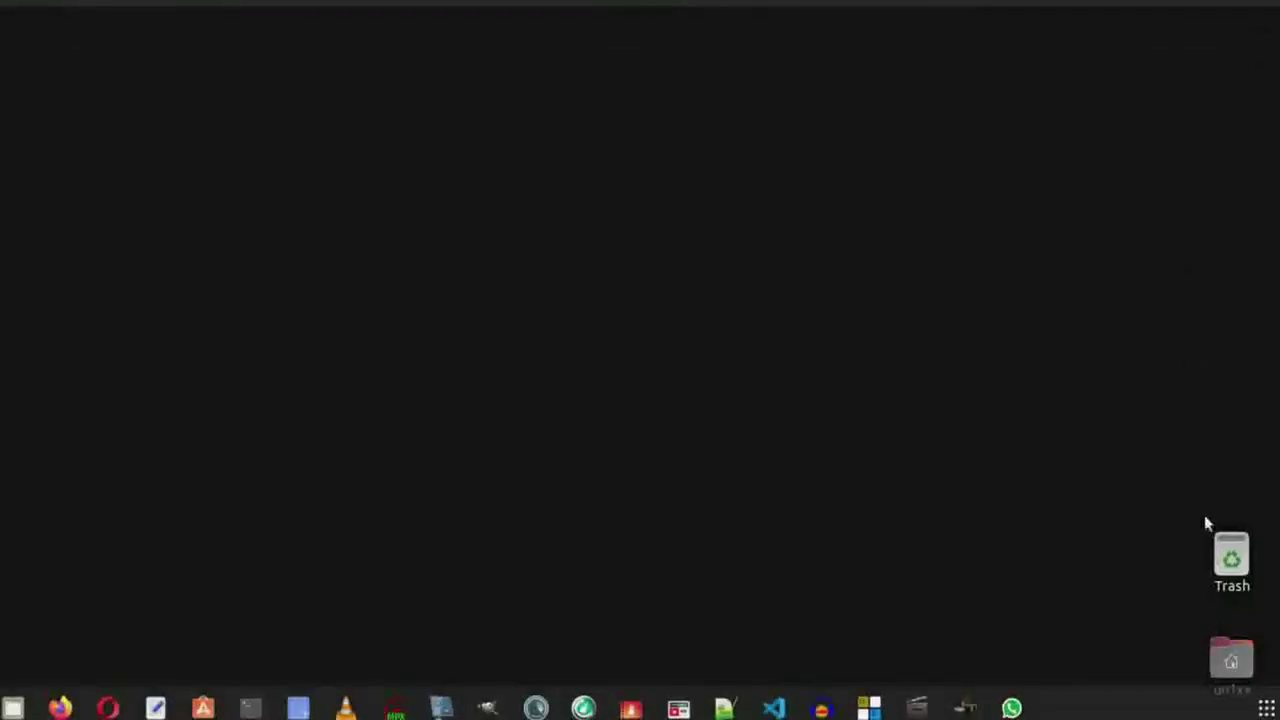
Find Stacer by searching the installed applications and launch it.
left_click(1266, 707)
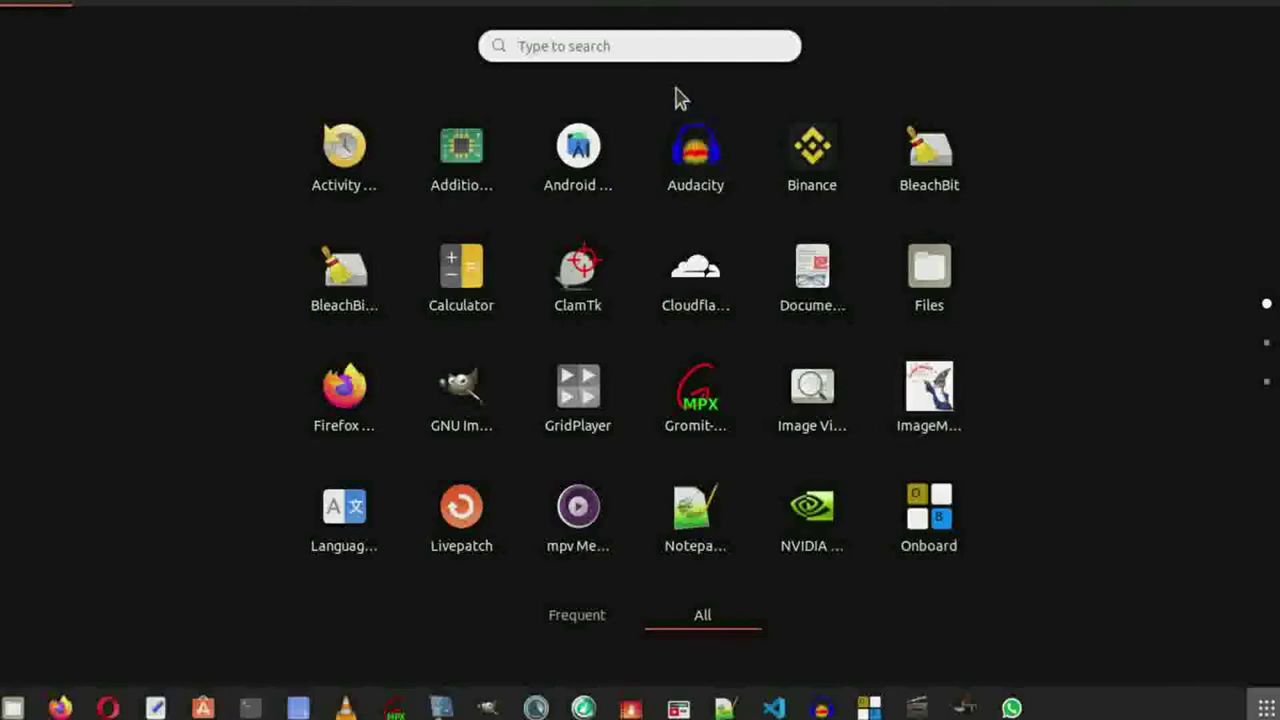
left_click(660, 42)
type("s")
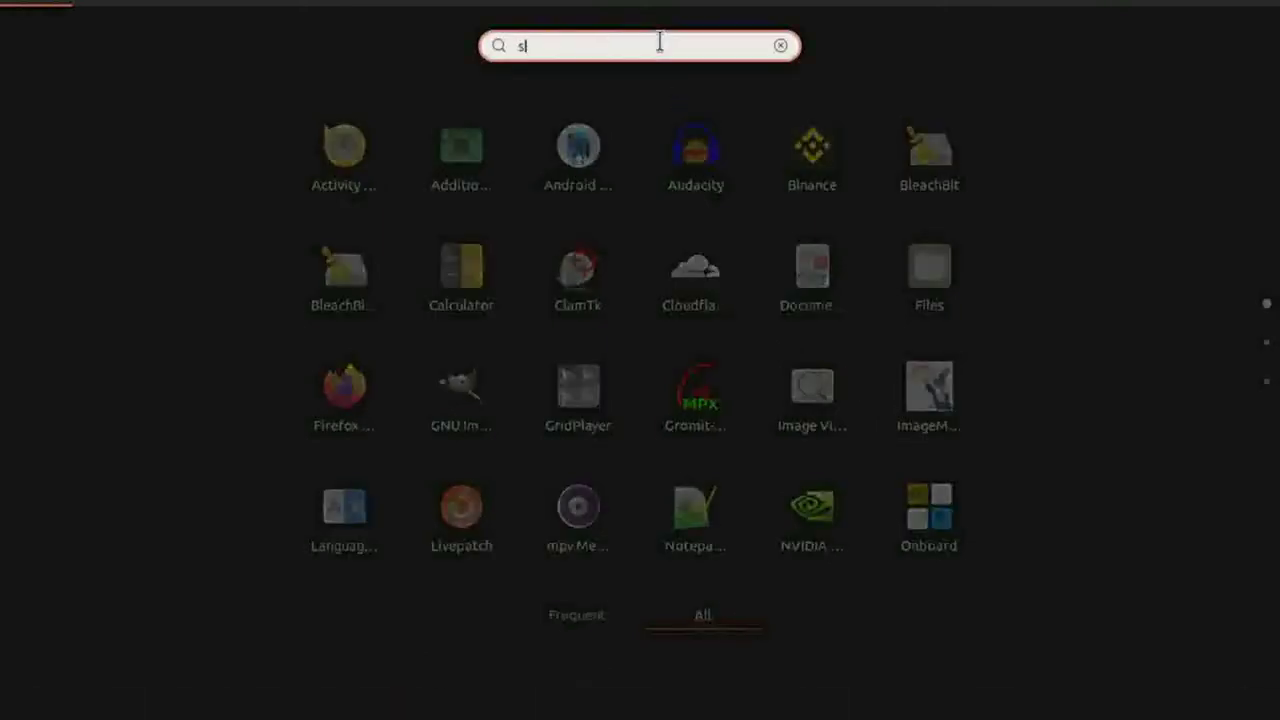
type("tacel")
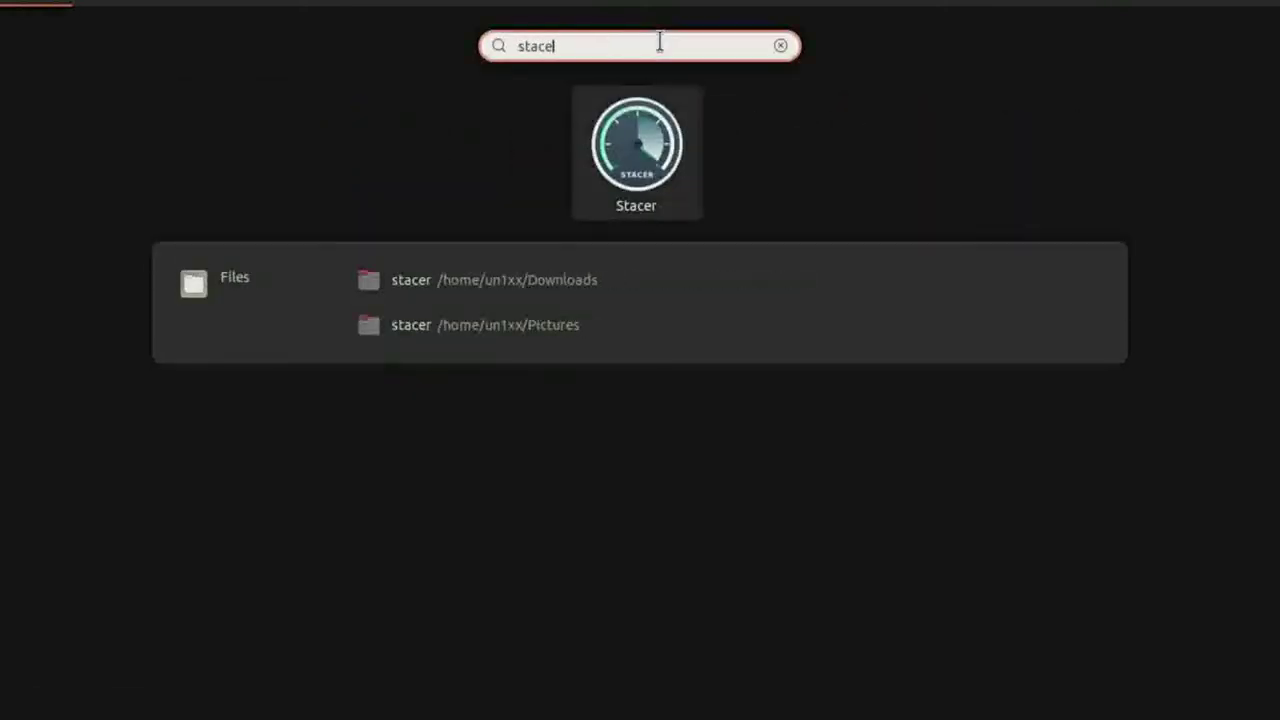
left_click(634, 155)
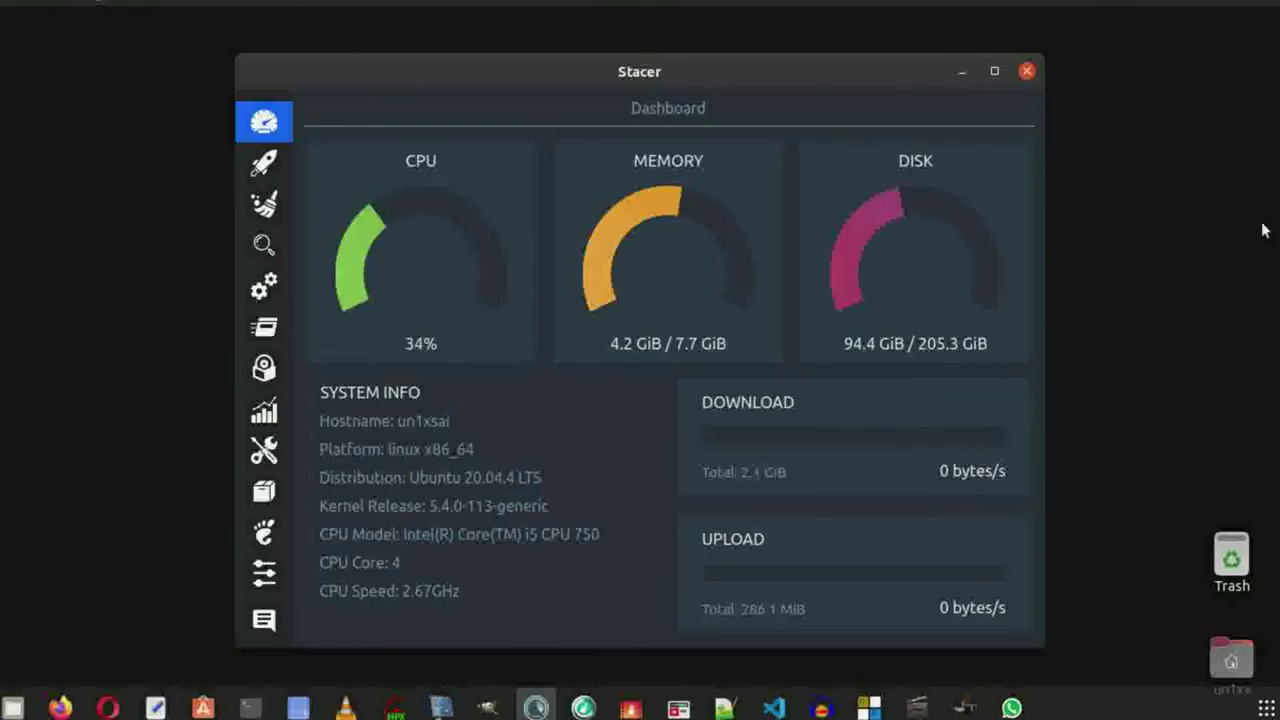
Check the installed applications overview, return to Stacer and search the Uninstaller's packages for "Qjackctl".
key("super+a")
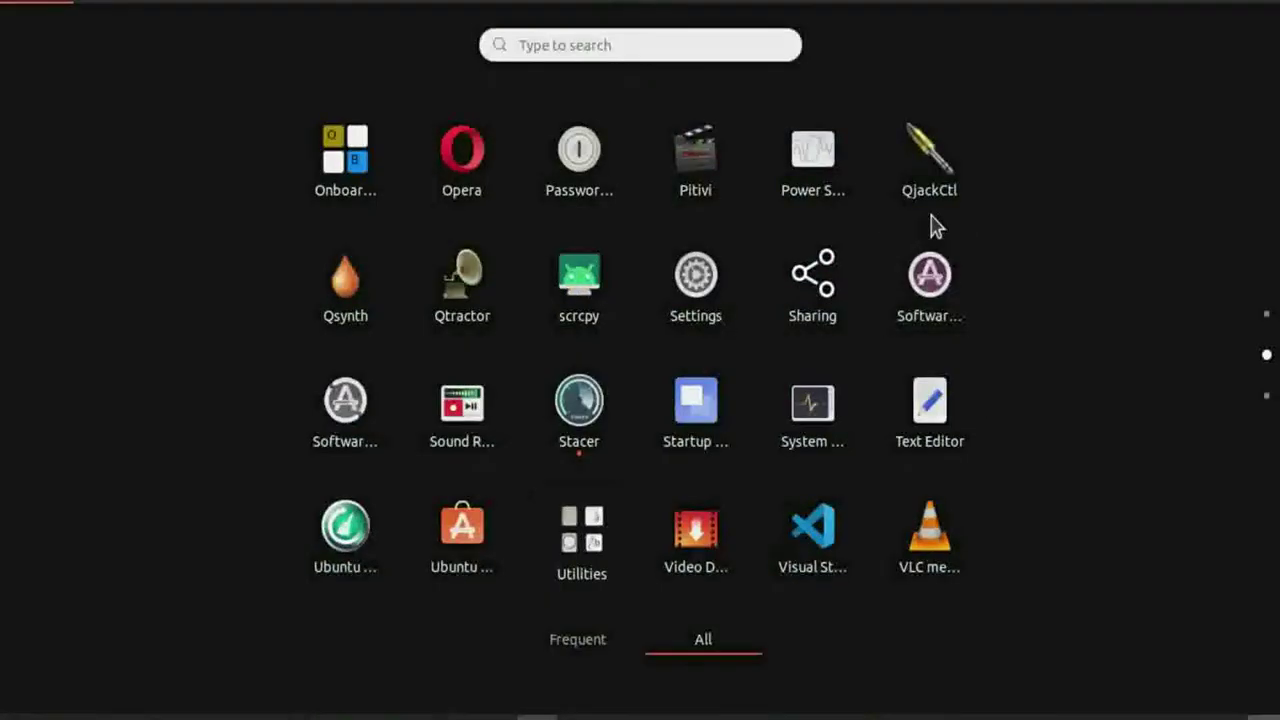
left_click(537, 714)
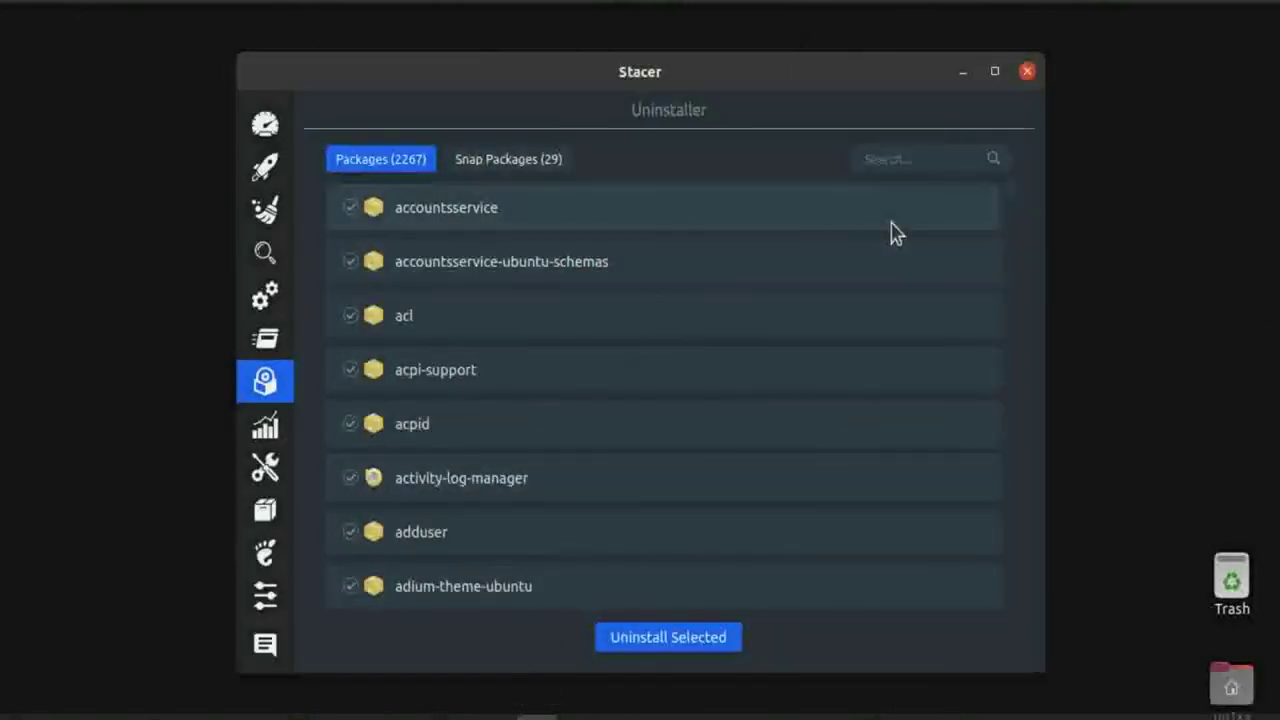
type("Qjac")
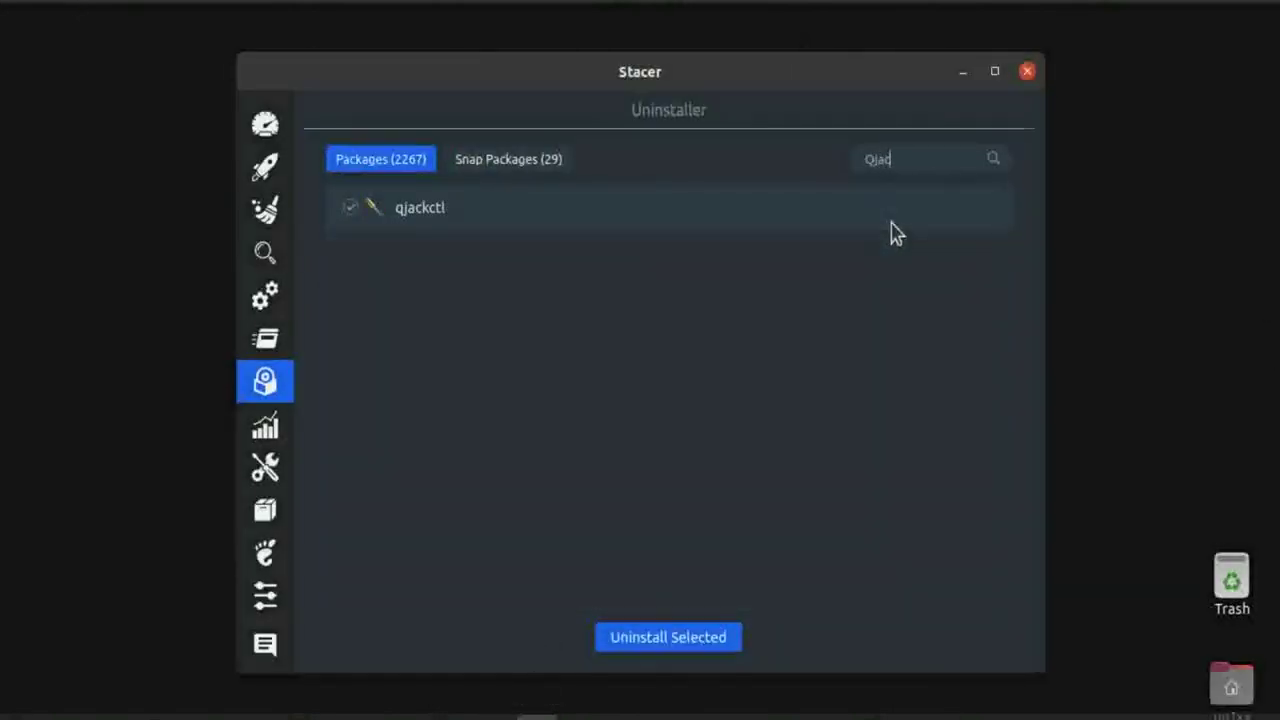
type("kctl")
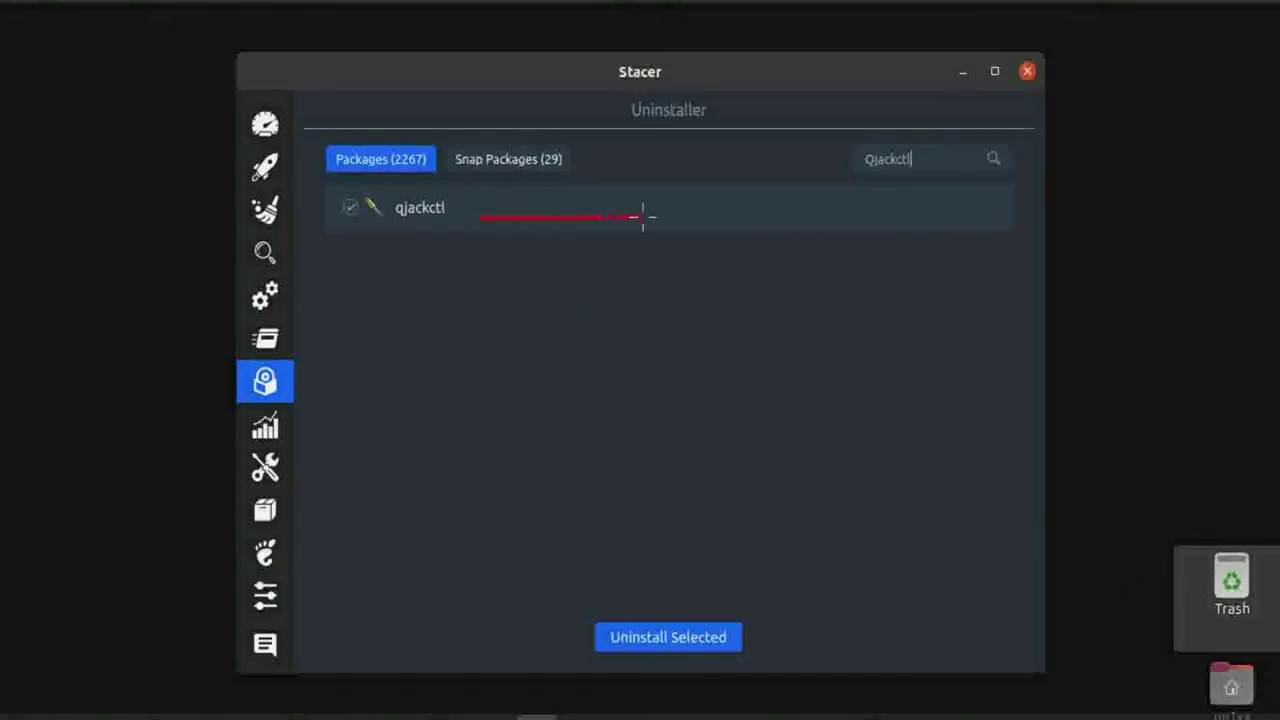
left_click_drag(509, 200, 484, 215)
key("F9")
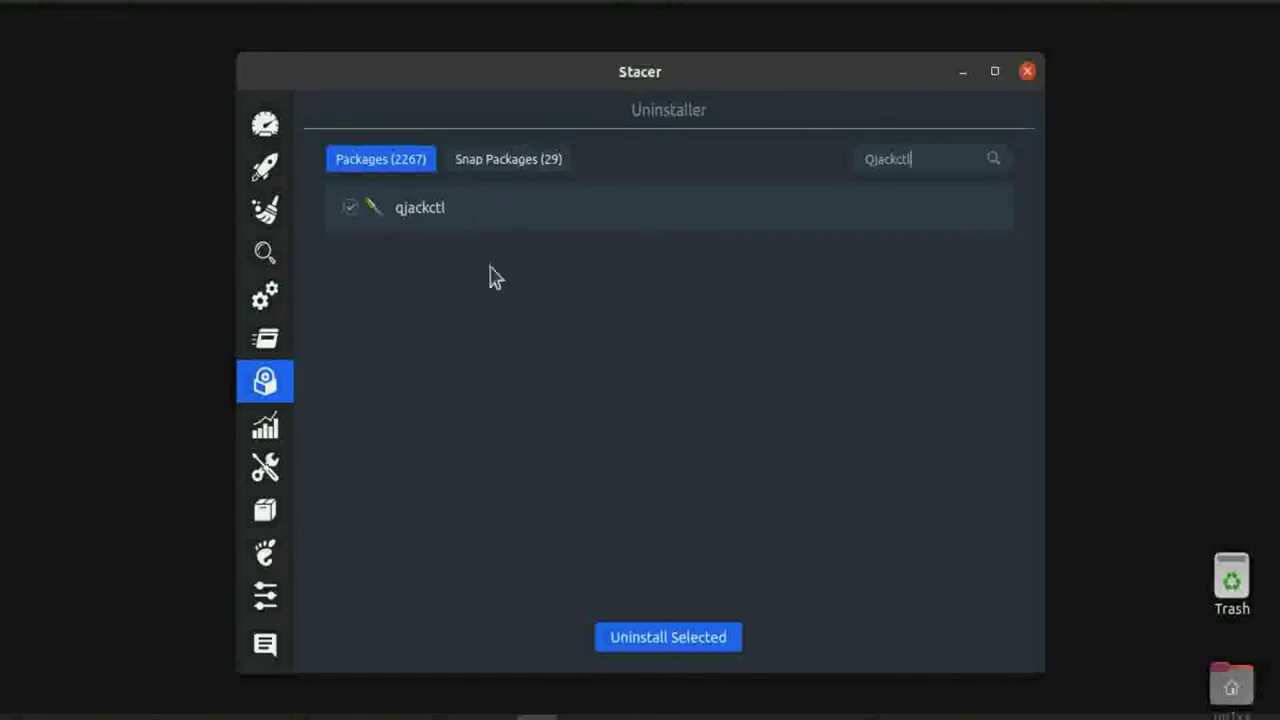
Mark the qjackctl package and start uninstalling it.
left_click(350, 208)
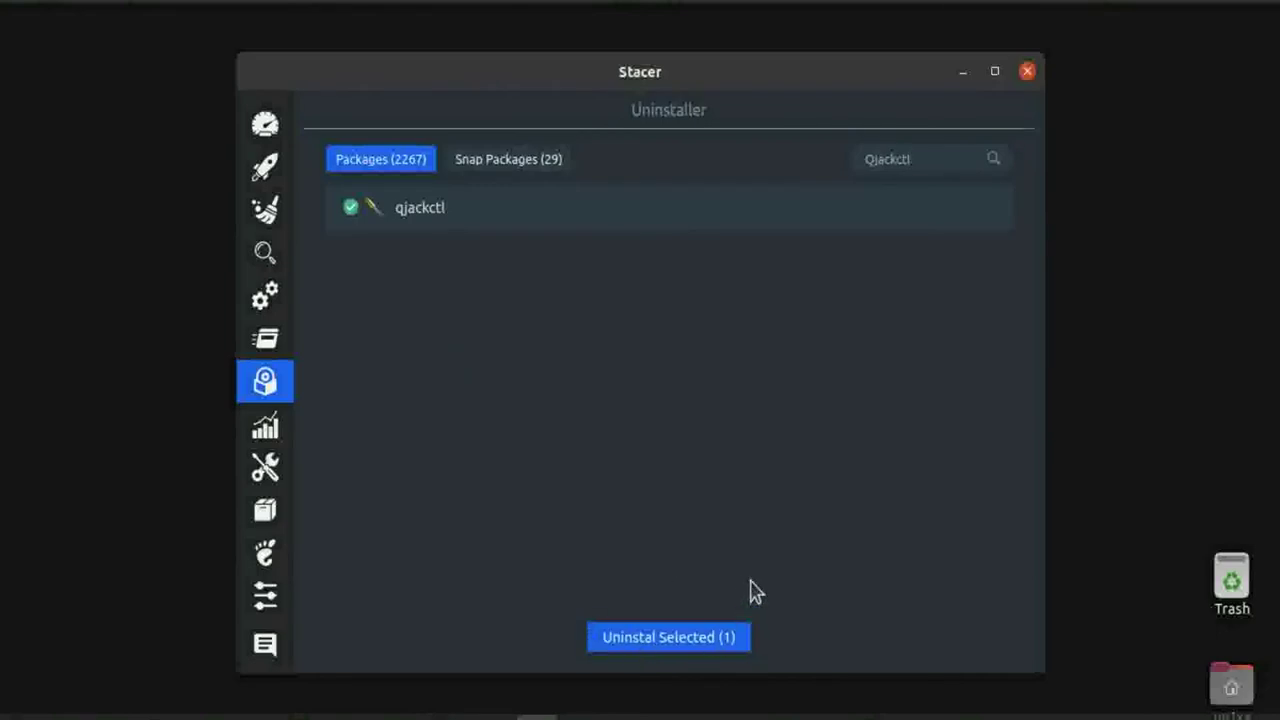
key("F9")
mouse_move(720, 562)
left_mouse_down()
mouse_move(664, 622)
mouse_move(706, 613)
left_mouse_up()
key("Escape")
left_click(711, 638)
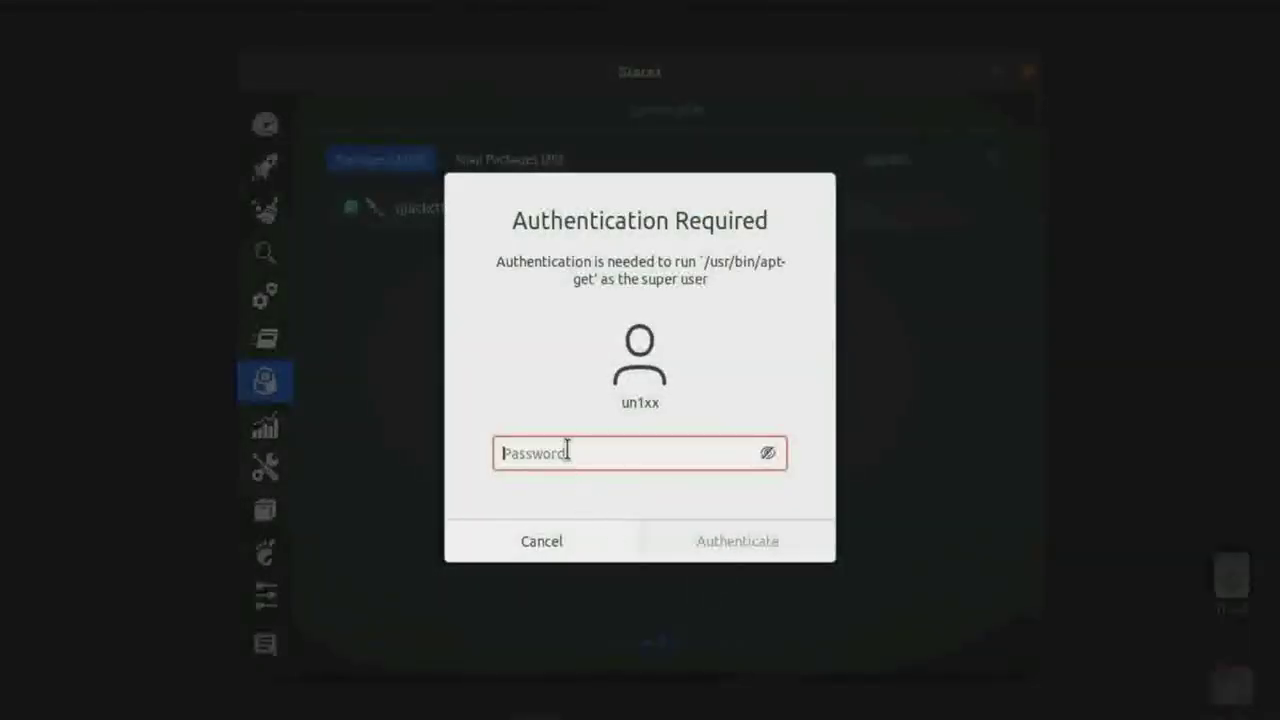
Authorise the qjackctl removal by entering the account password for both the apt-get and snap requests.
key("Caps_Lock")
type("***")
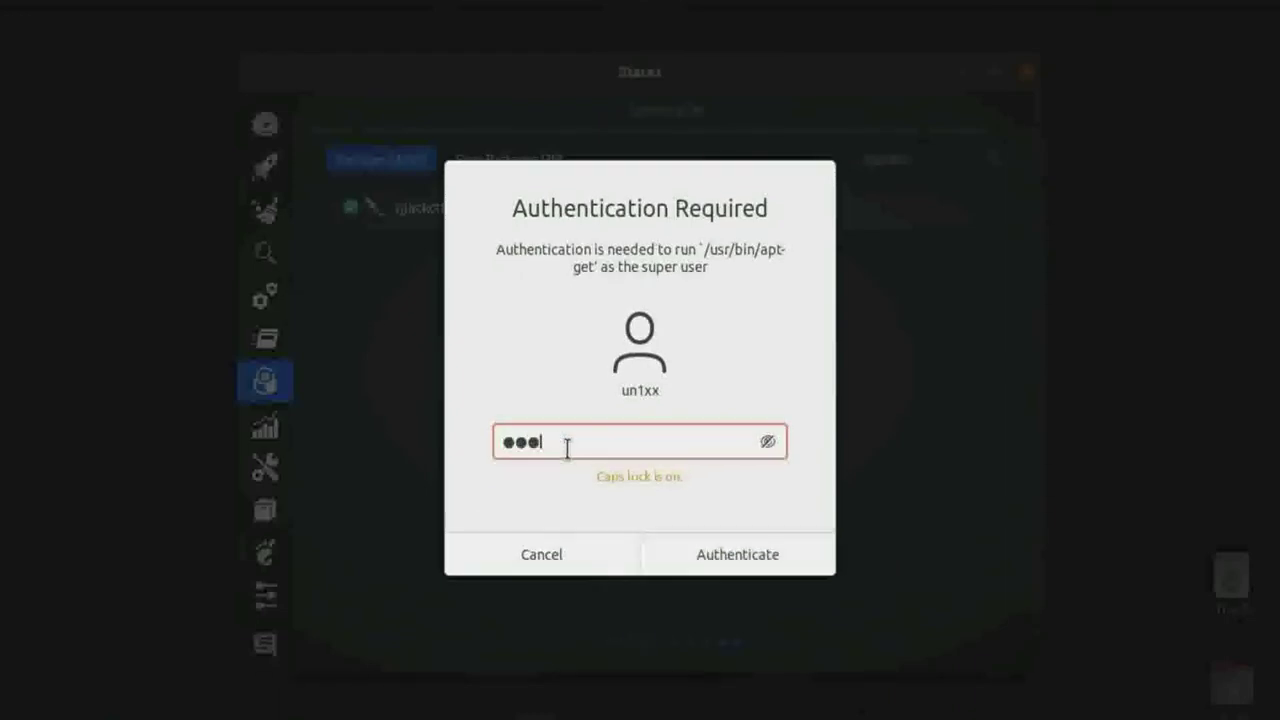
key("Caps_Lock")
type("******")
key("Return")
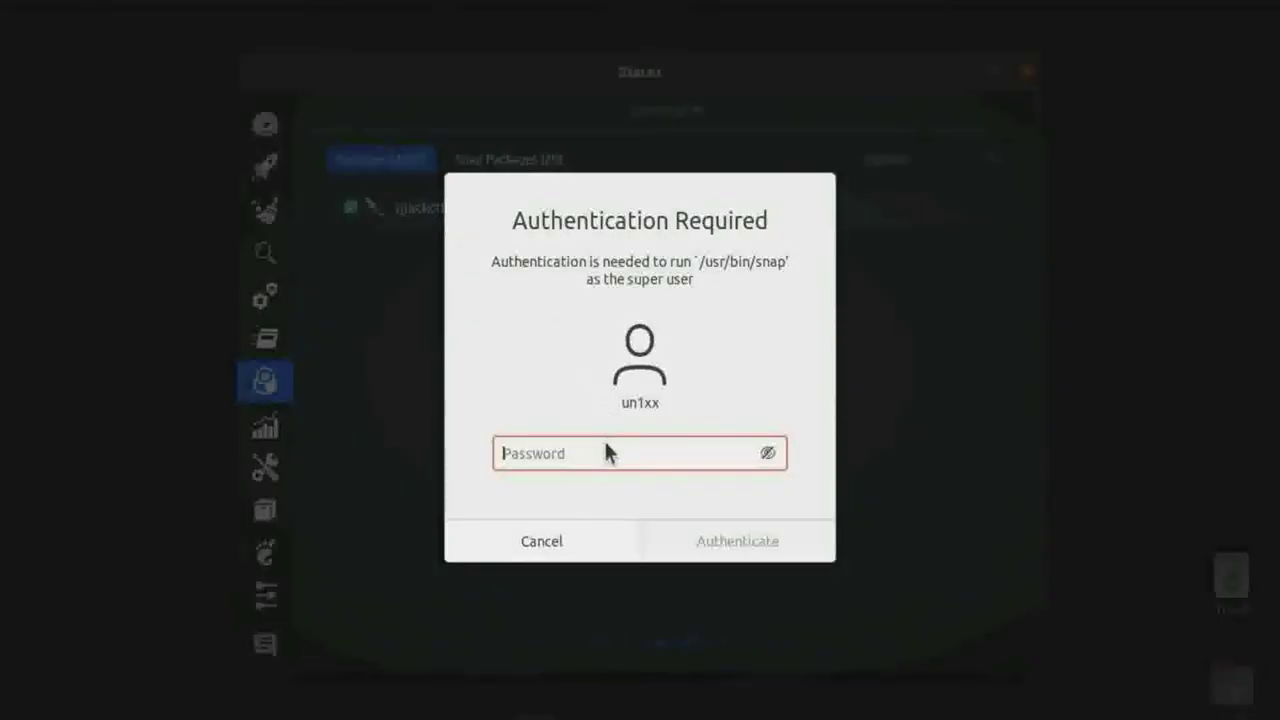
type("••••••")
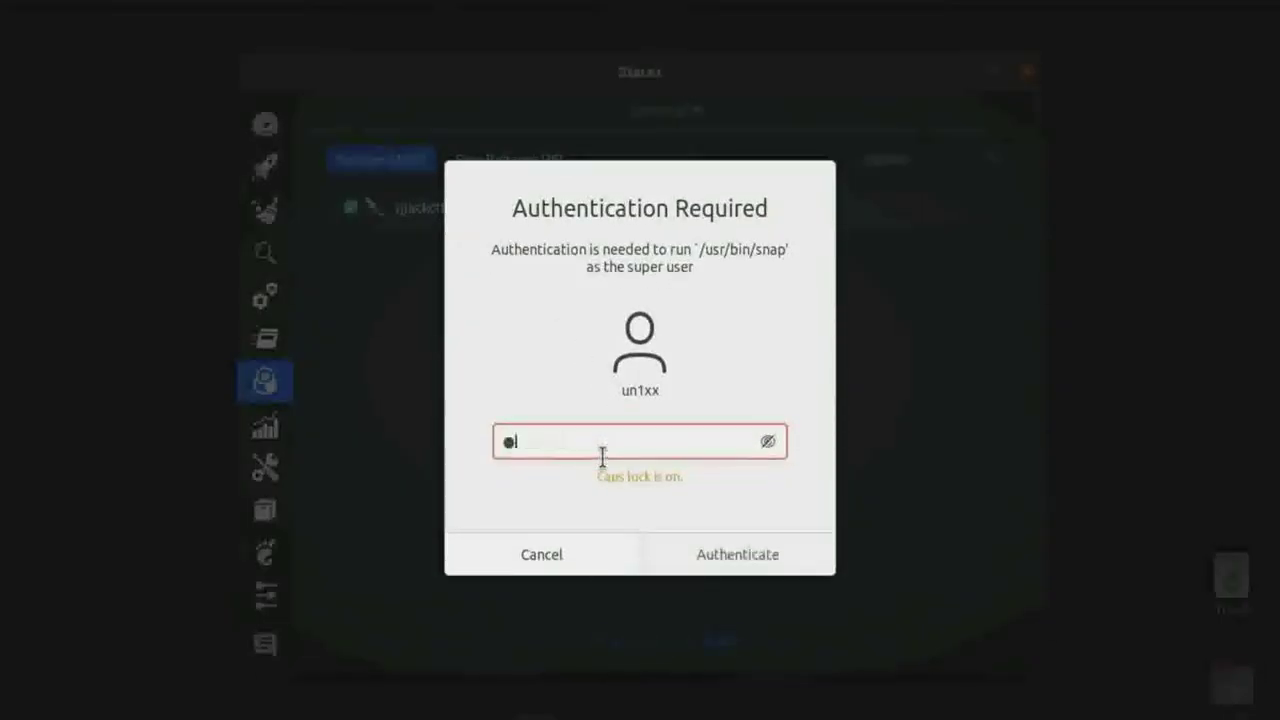
type("••••")
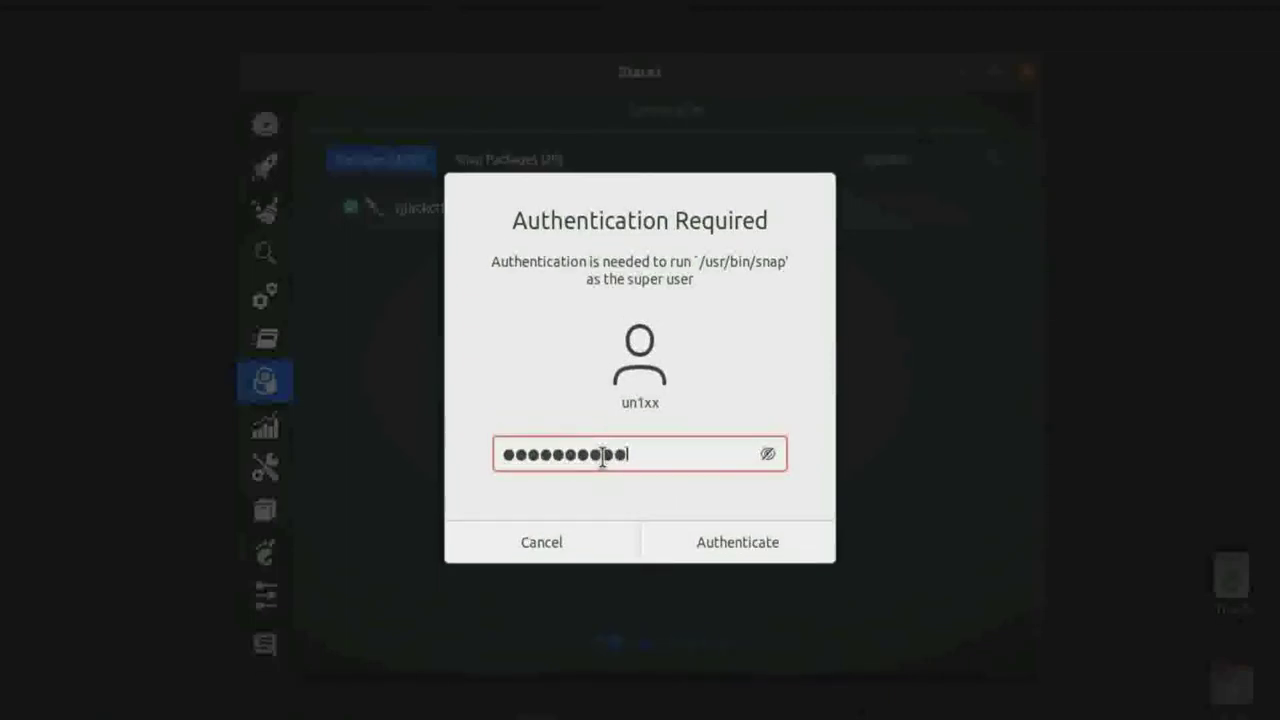
key("Return")
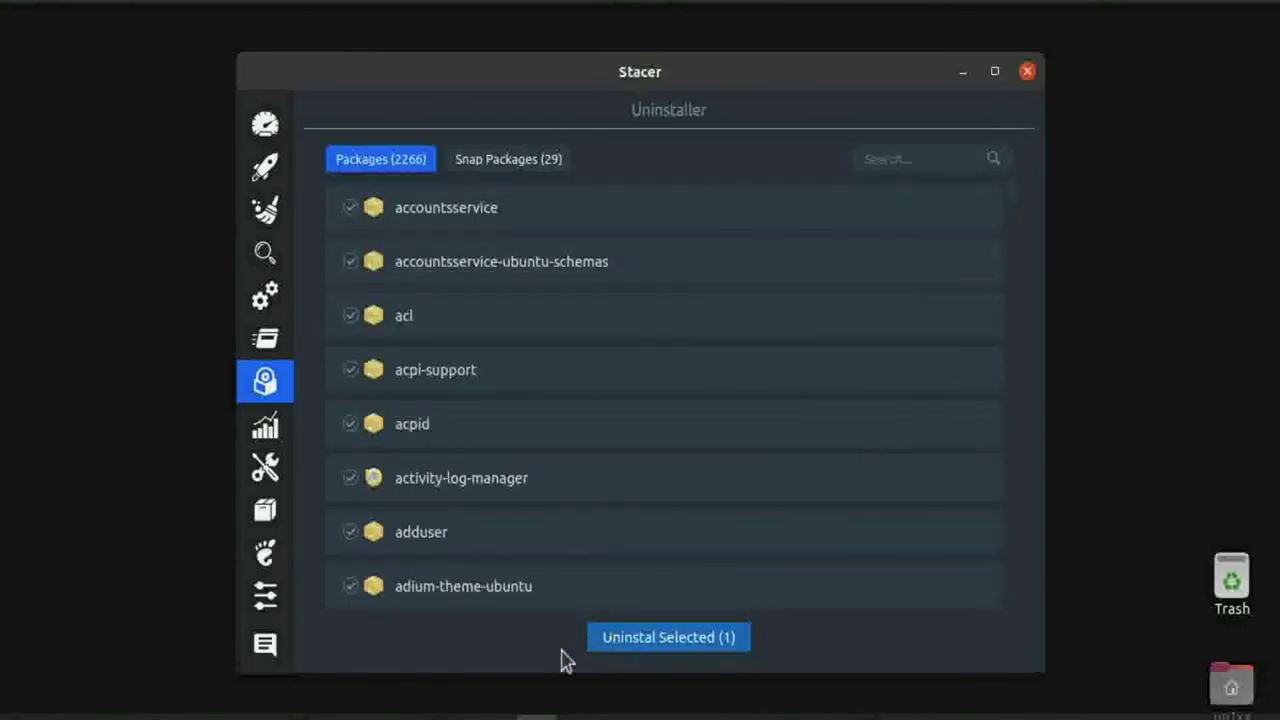
Check the applications overview again, return to Stacer and search the Uninstaller's packages for "Qsynth".
key("super+a")
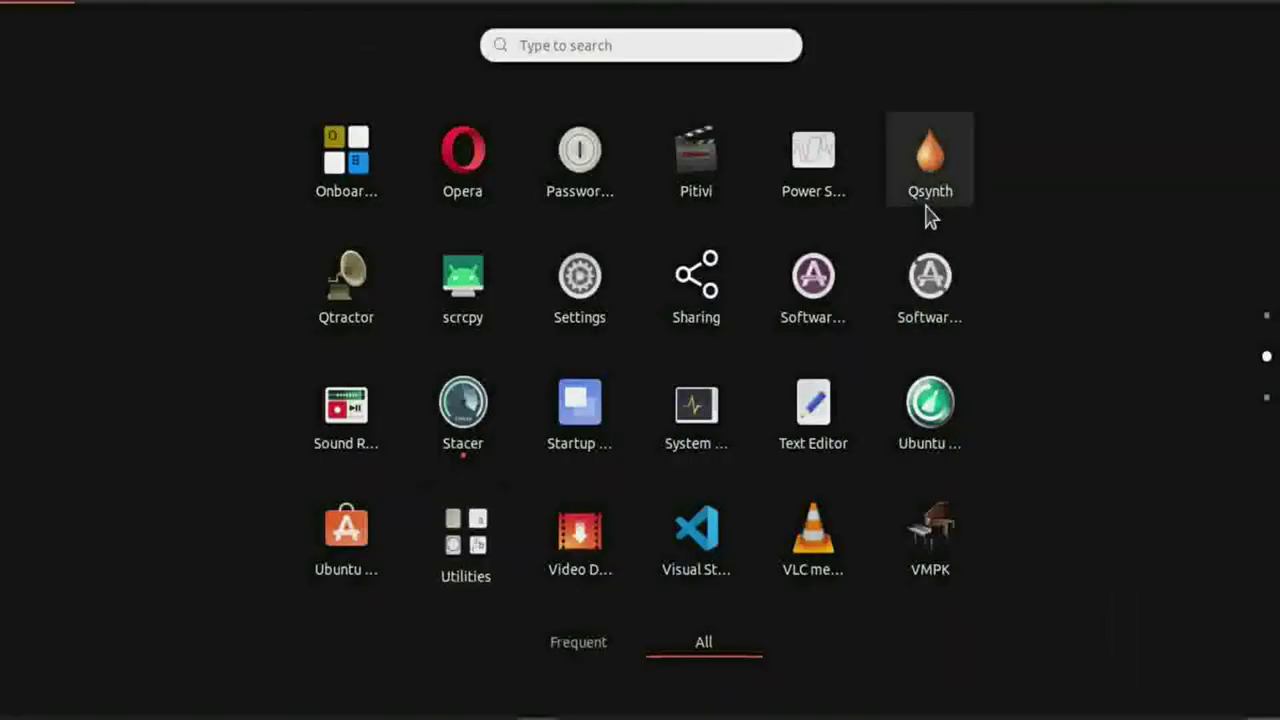
left_click(538, 712)
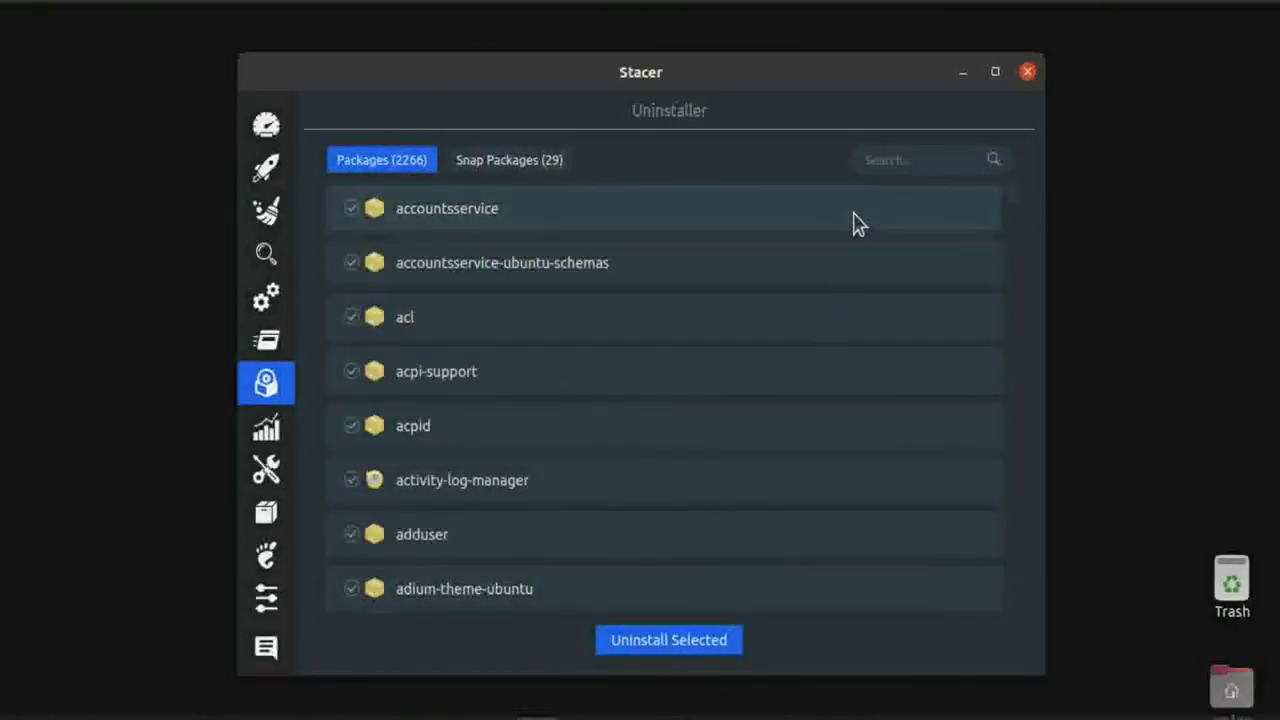
type("Qsynth")
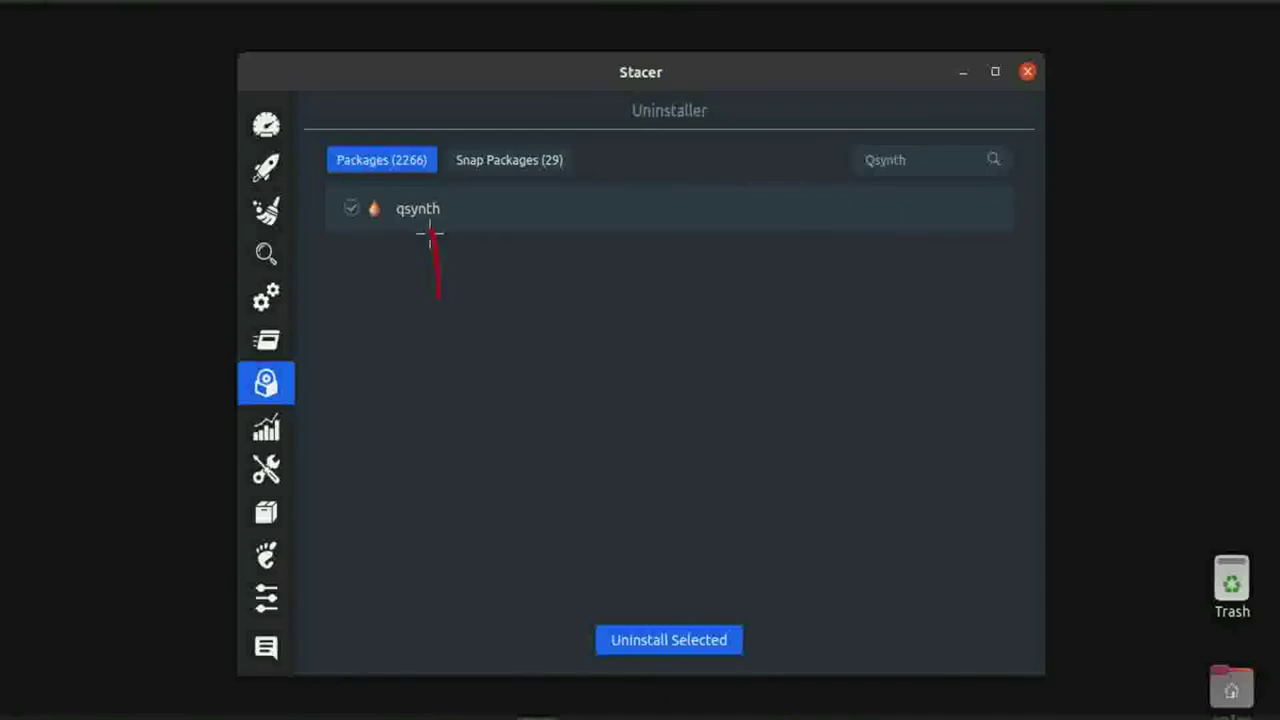
mouse_move(417, 246)
left_mouse_down()
mouse_move(434, 229)
mouse_move(450, 243)
left_mouse_up()
Uninstall the qsynth package, entering the account password to authorise both the apt-get and snap requests.
left_click(363, 218)
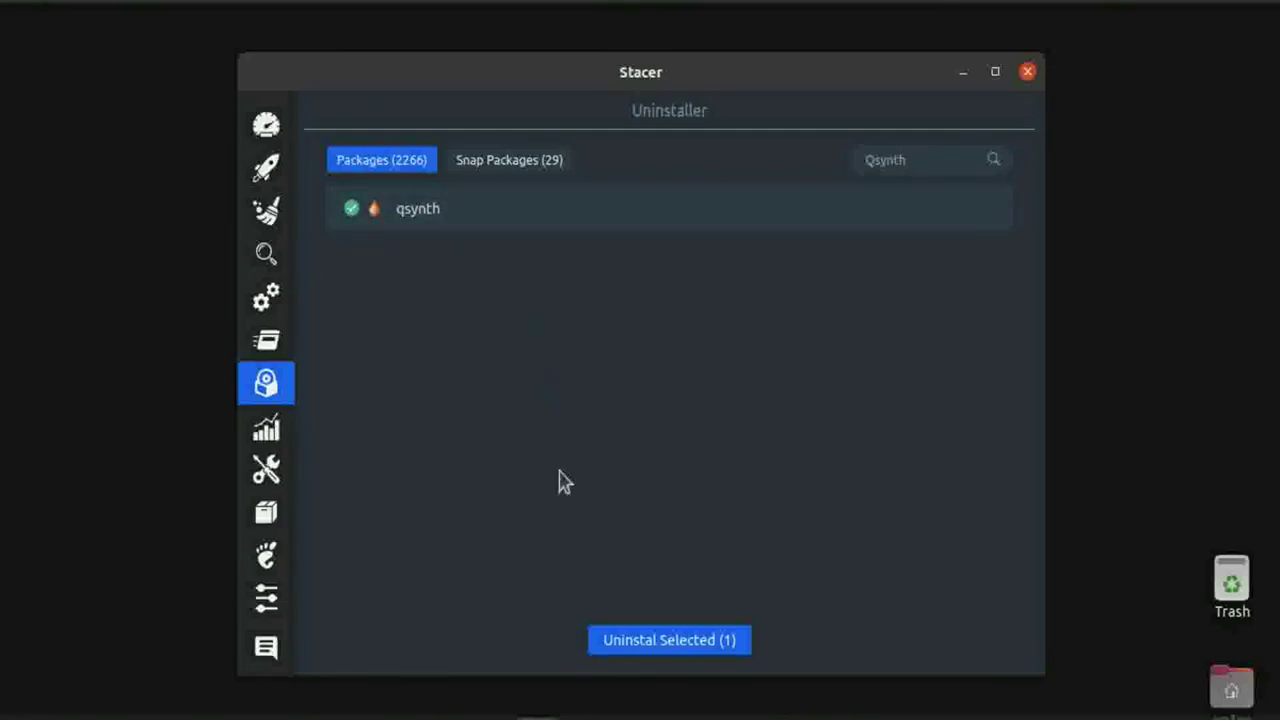
left_click(717, 642)
key("Caps_Lock")
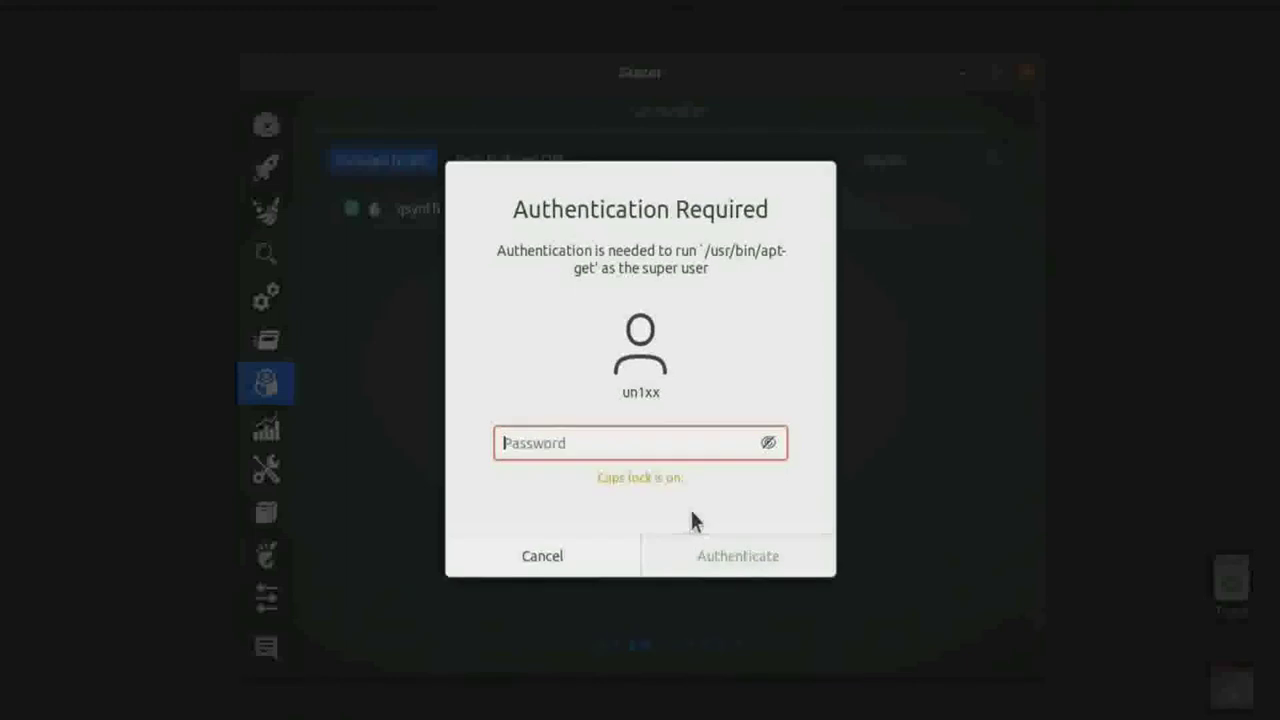
type("**")
key("Caps_Lock")
type("*******")
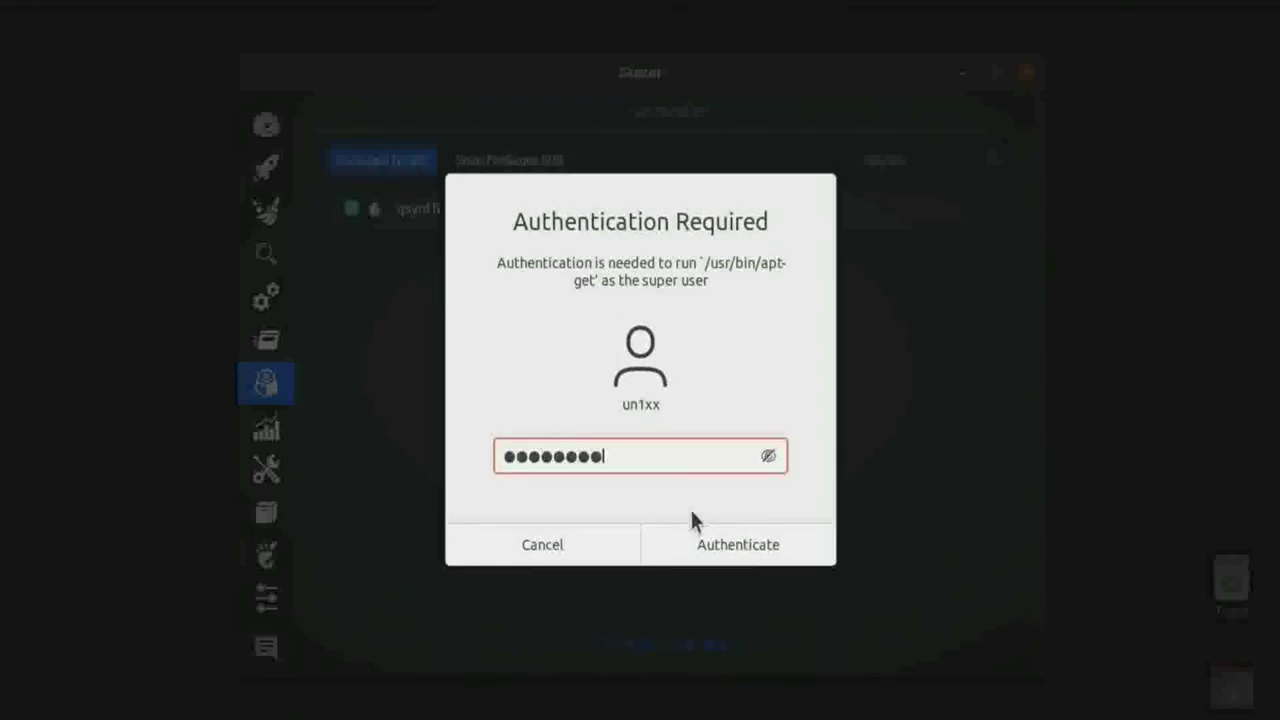
type("**")
key("Return")
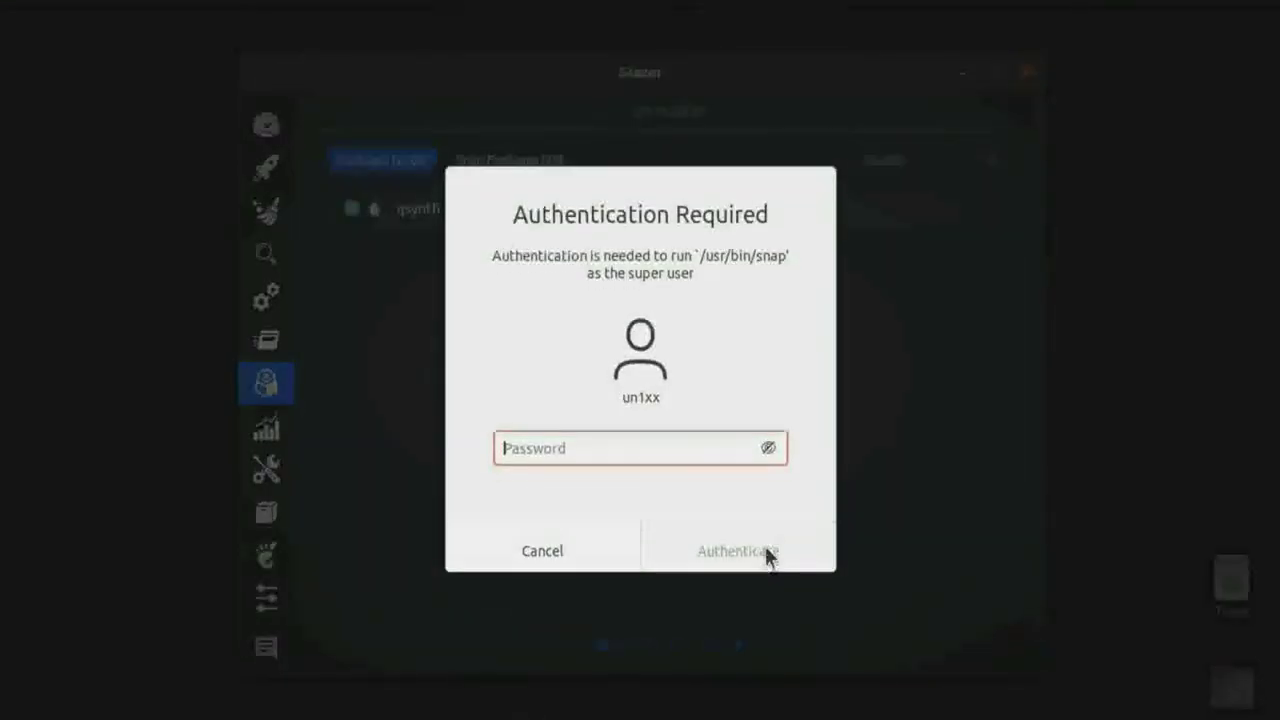
type("********")
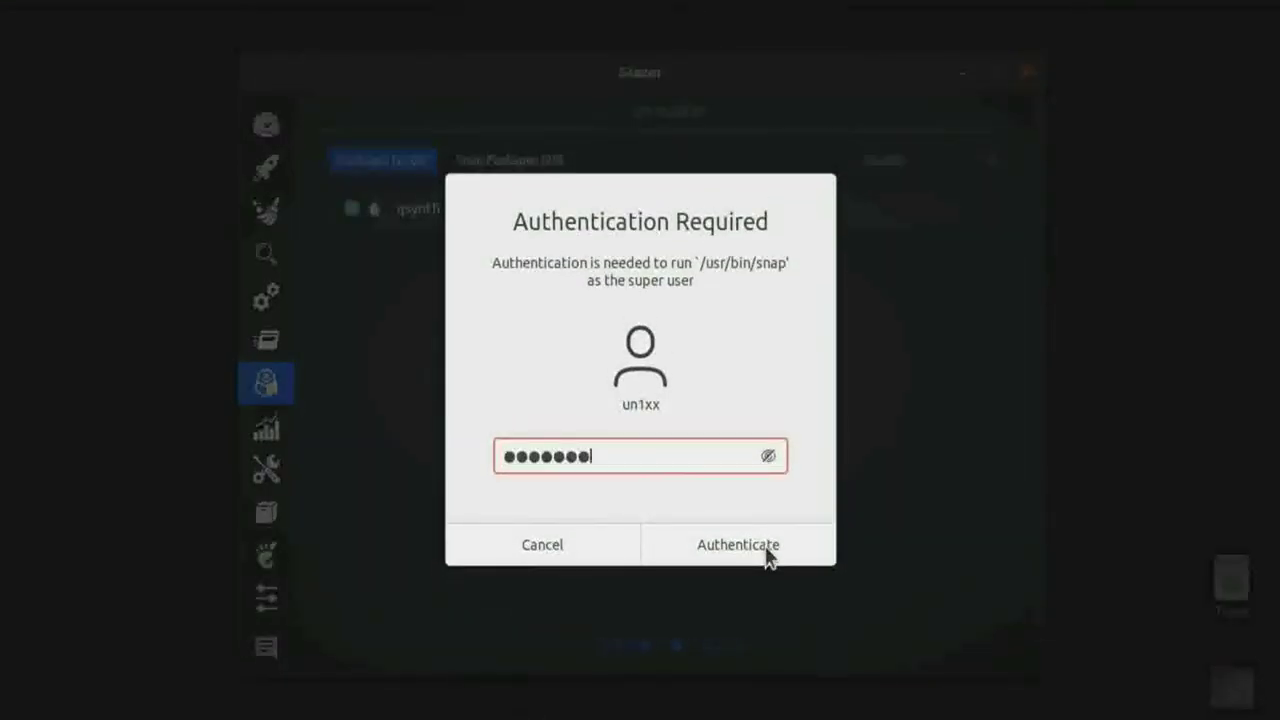
left_click(766, 548)
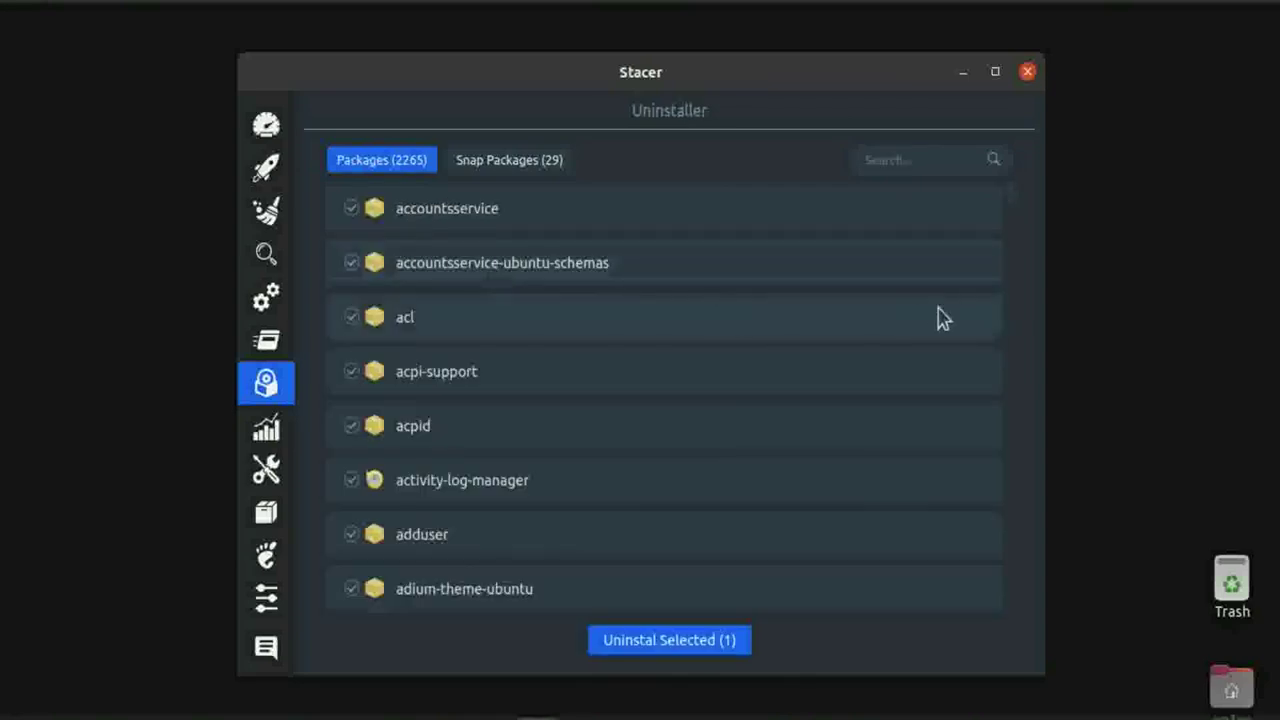
Close Stacer and quit it completely instead of letting it continue in the system tray.
left_click(1023, 82)
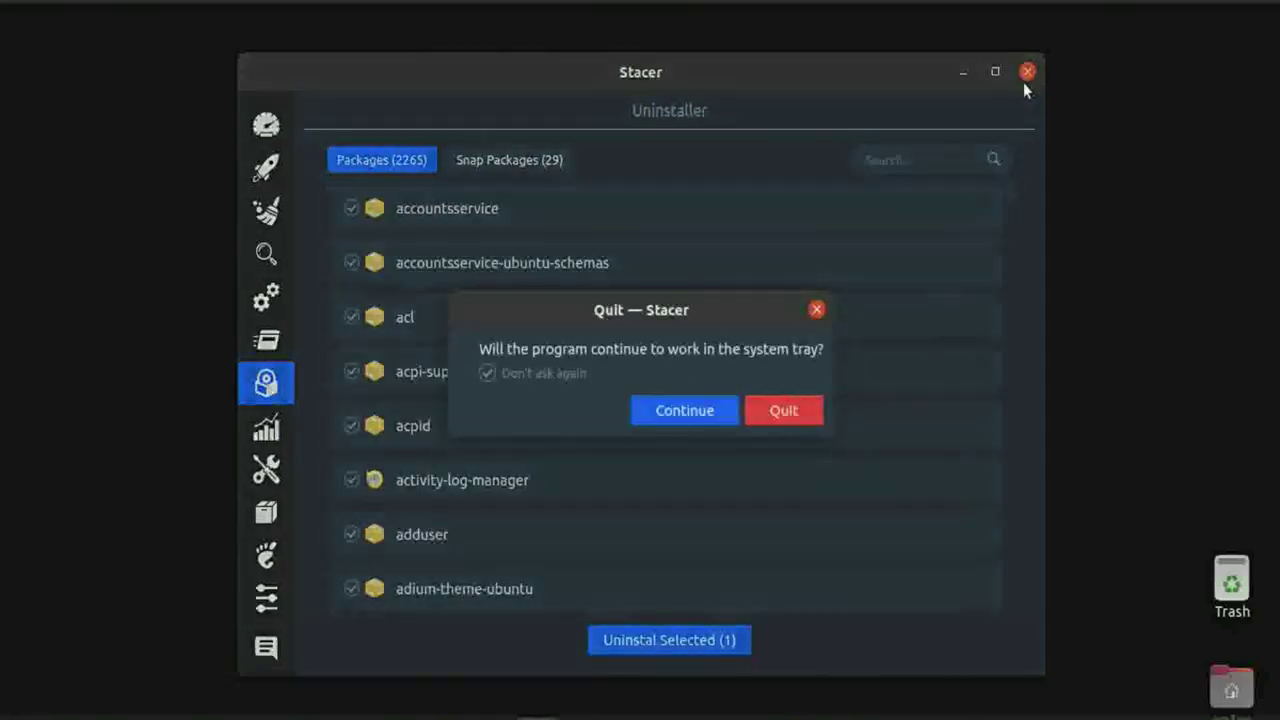
left_click(811, 412)
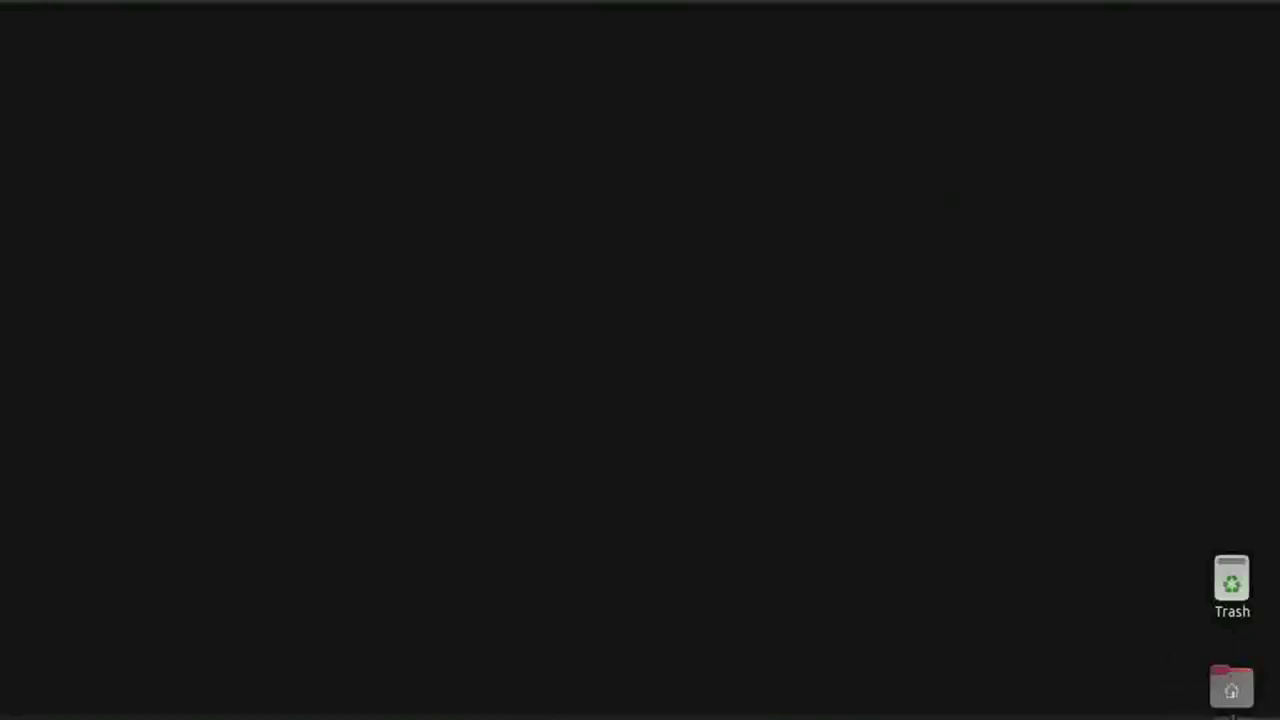